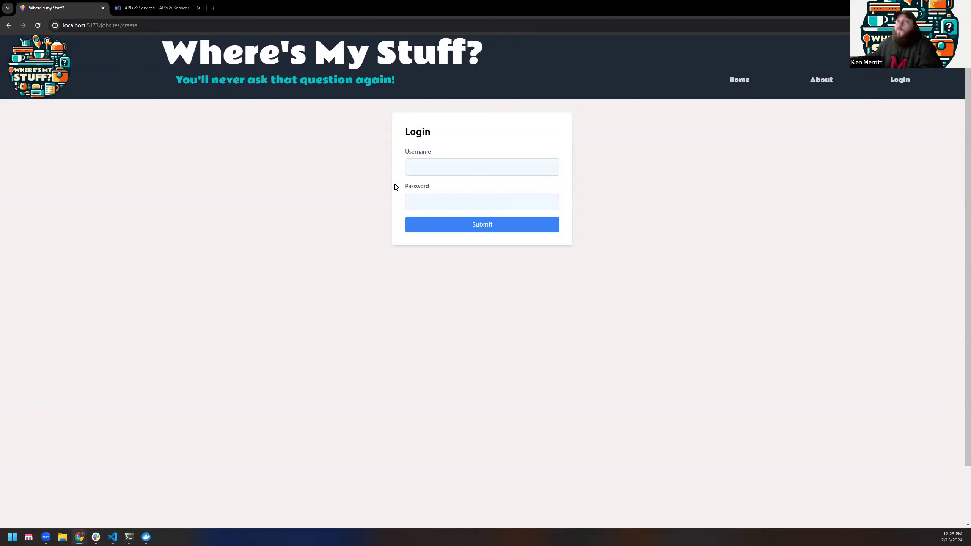
Step: View the About page, then go back to the home page
click(498, 165)
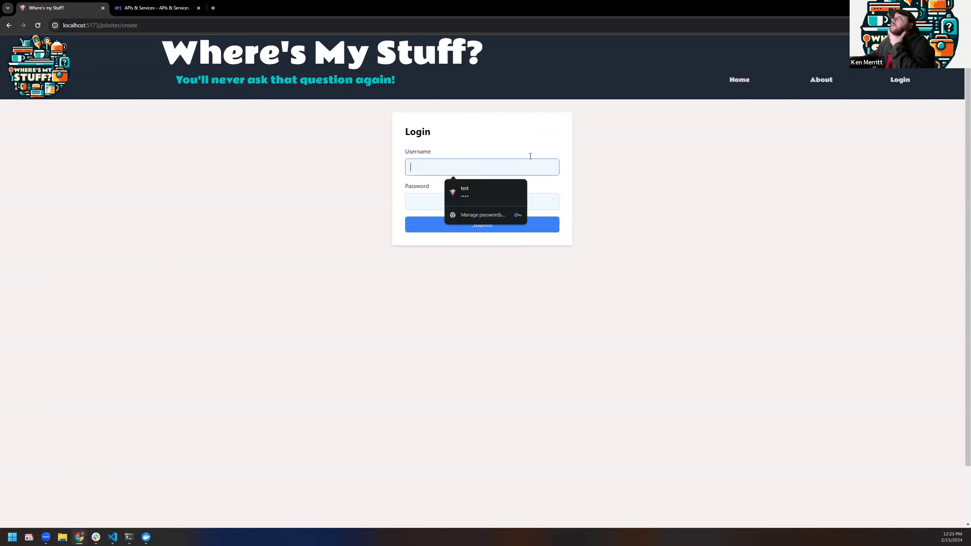
click(807, 85)
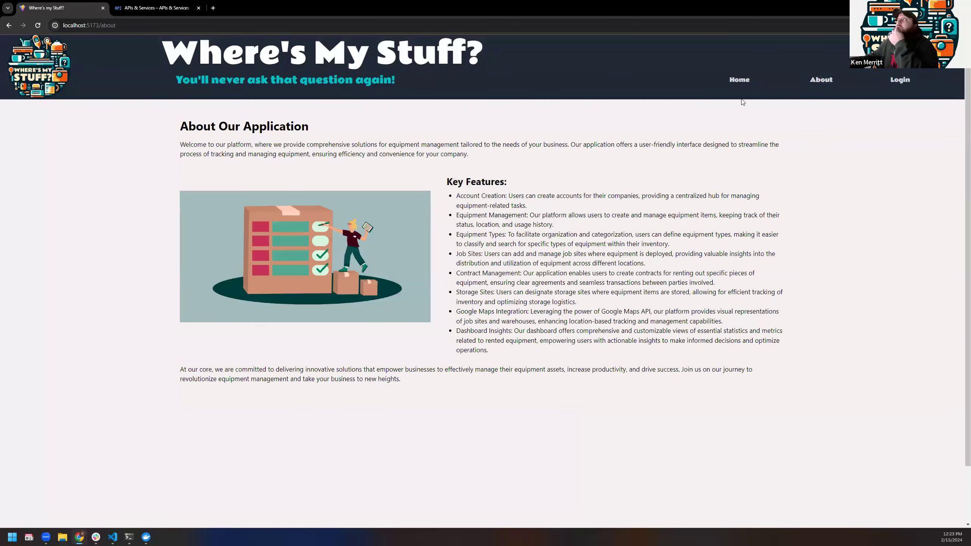
click(733, 90)
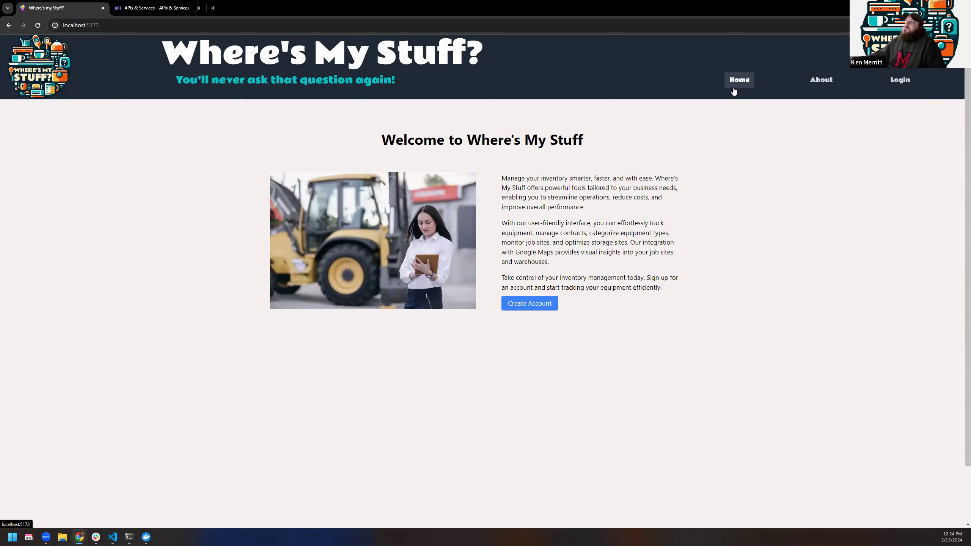
Step: Look at the account form, then try logging in with the test username and password
click(527, 304)
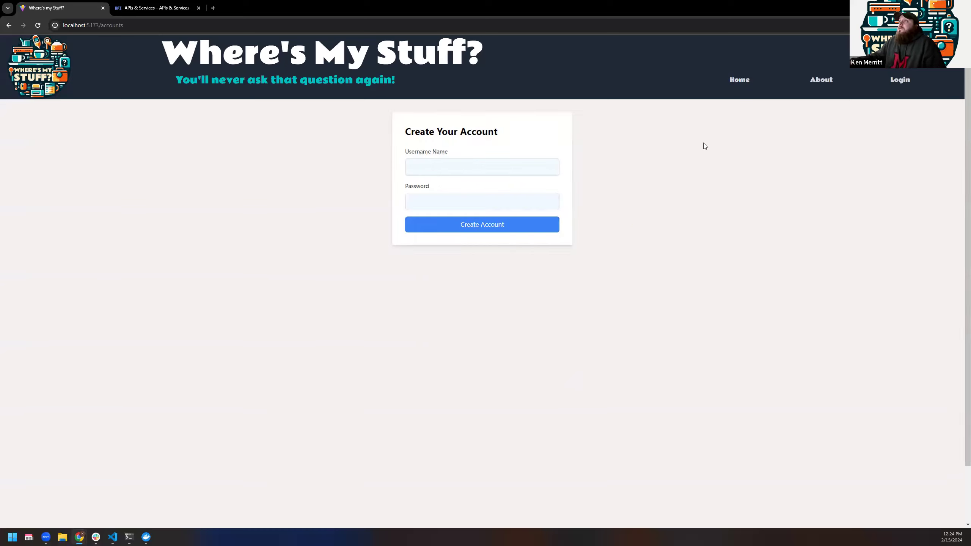
click(906, 82)
click(460, 167)
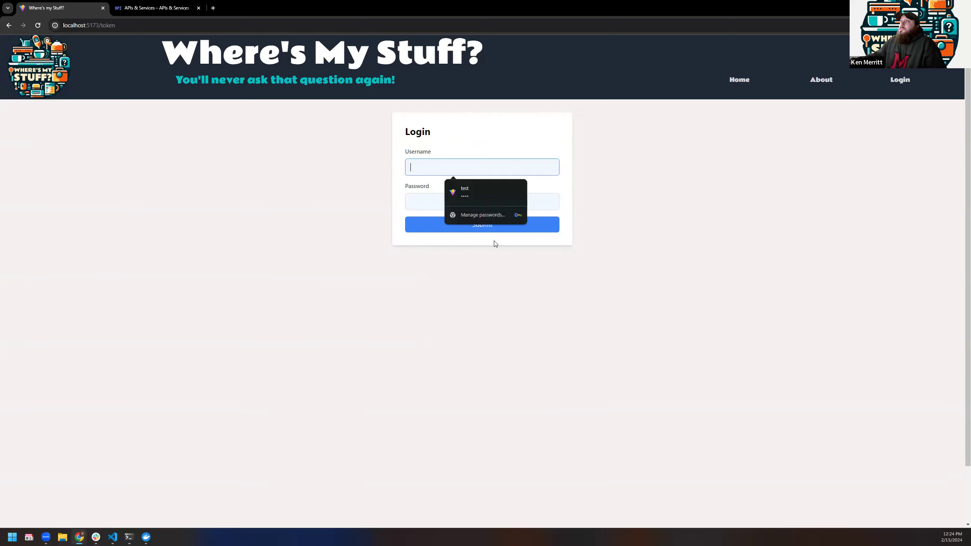
text(test)
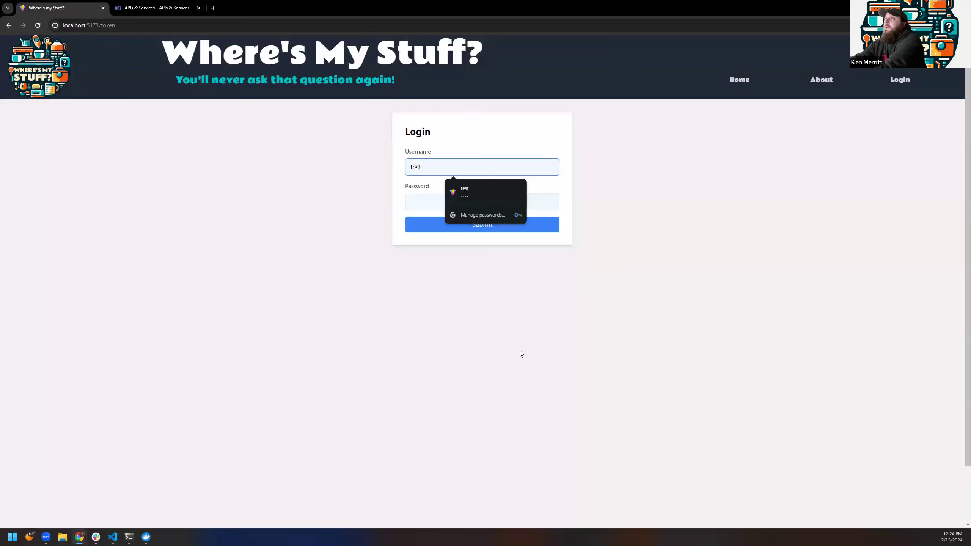
key(Tab)
text(test)
key(Return)
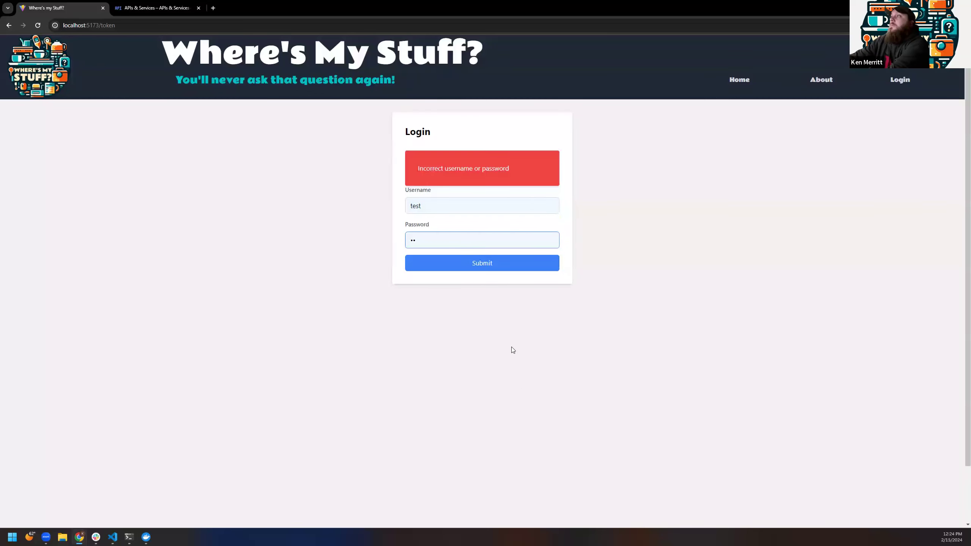
Step: Retype the password after the login error and resubmit to reach the Dashboard
key(BackSpace)
key(BackSpace)
text(test)
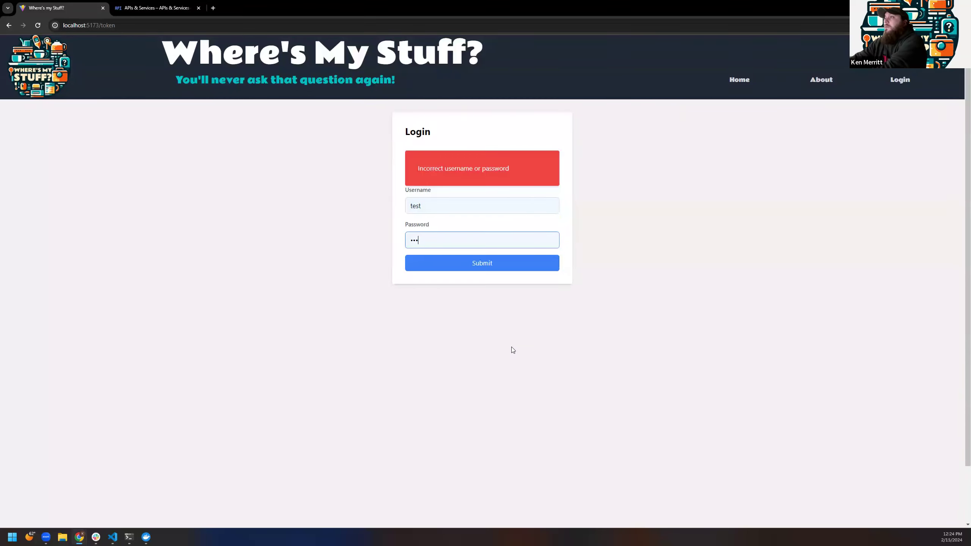
key(Return)
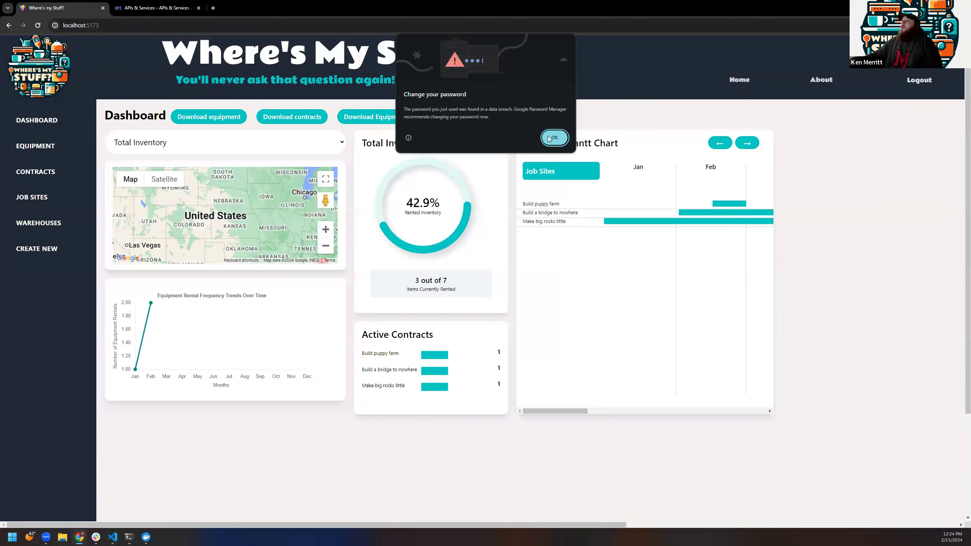
Step: Dismiss Chrome's 'Change your password' warning with OK
click(565, 138)
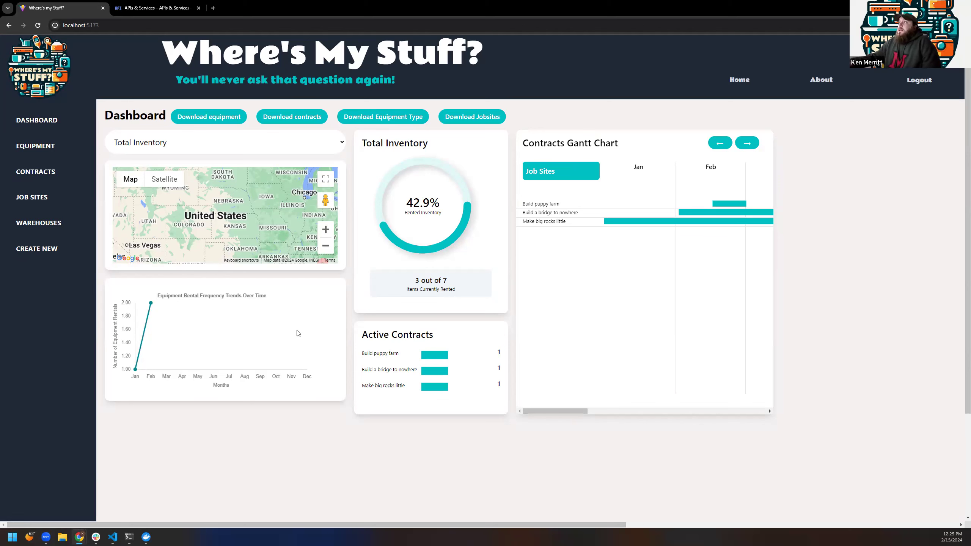
Step: Filter the dashboard by Generators, Lighting, then Seating, and return to Total Inventory
click(278, 148)
click(207, 174)
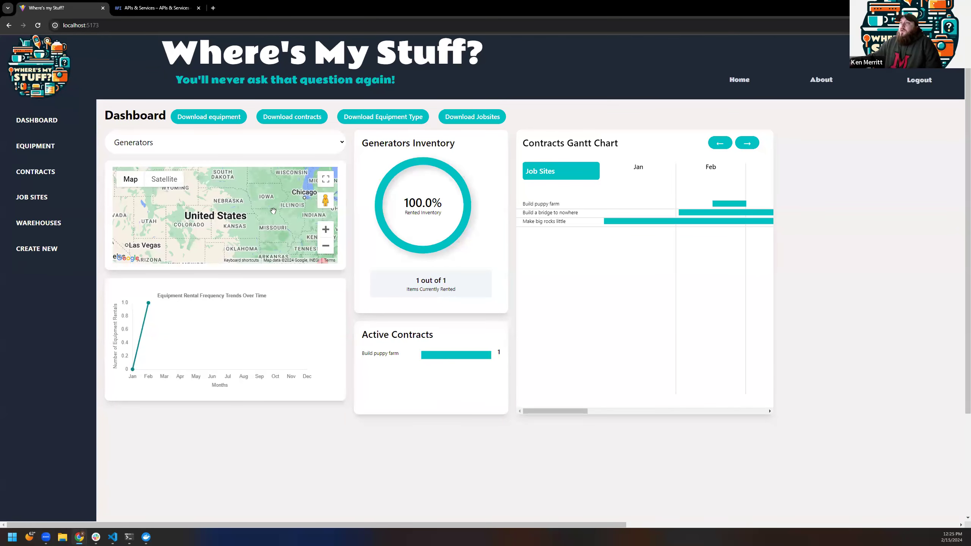
click(232, 148)
click(160, 182)
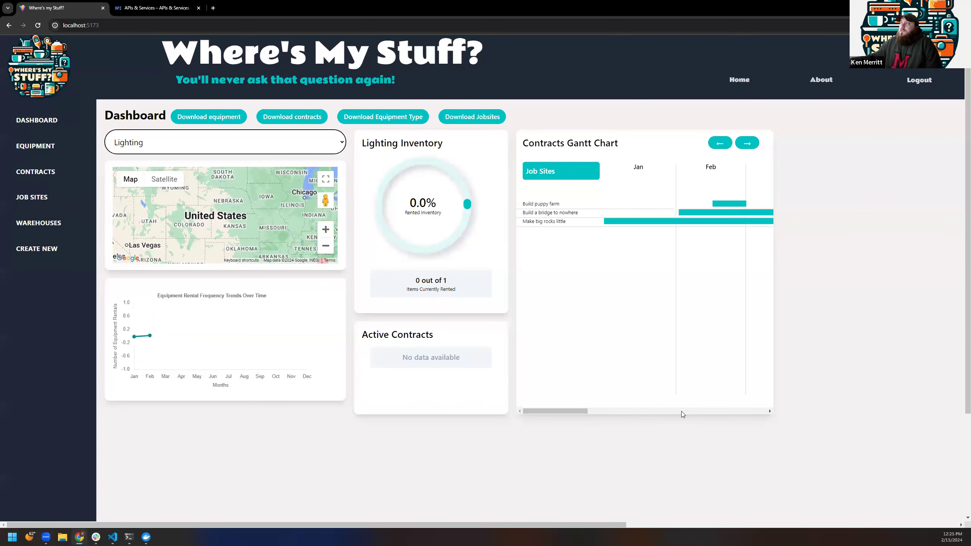
click(282, 152)
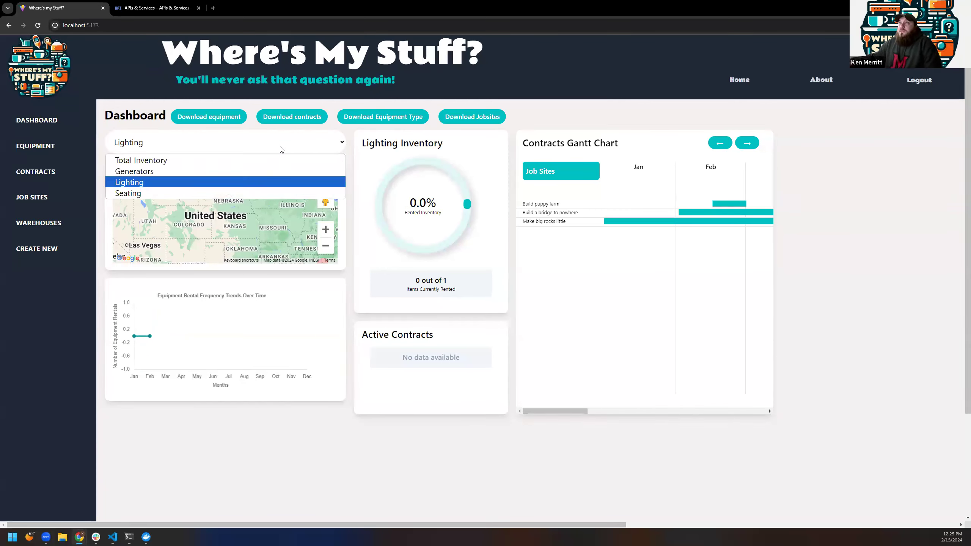
click(244, 190)
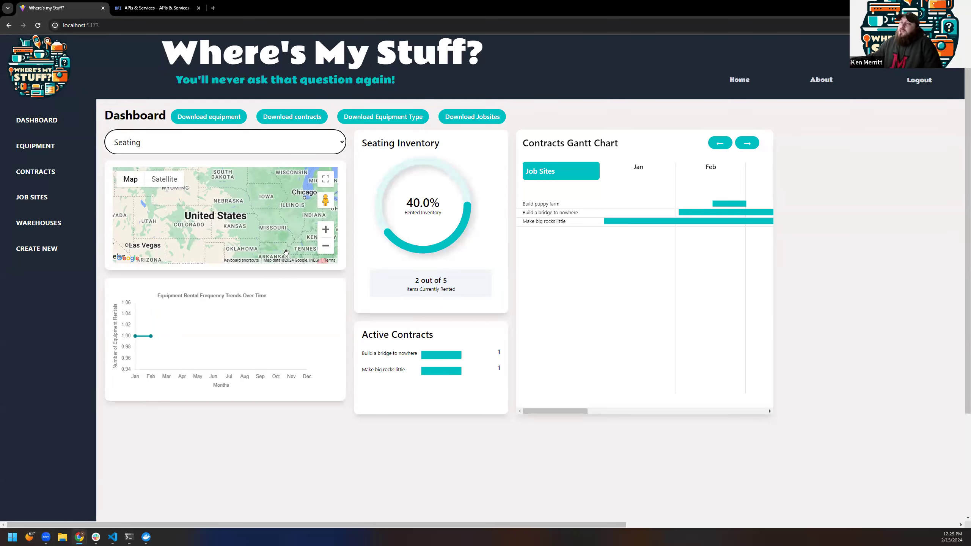
click(316, 146)
click(278, 160)
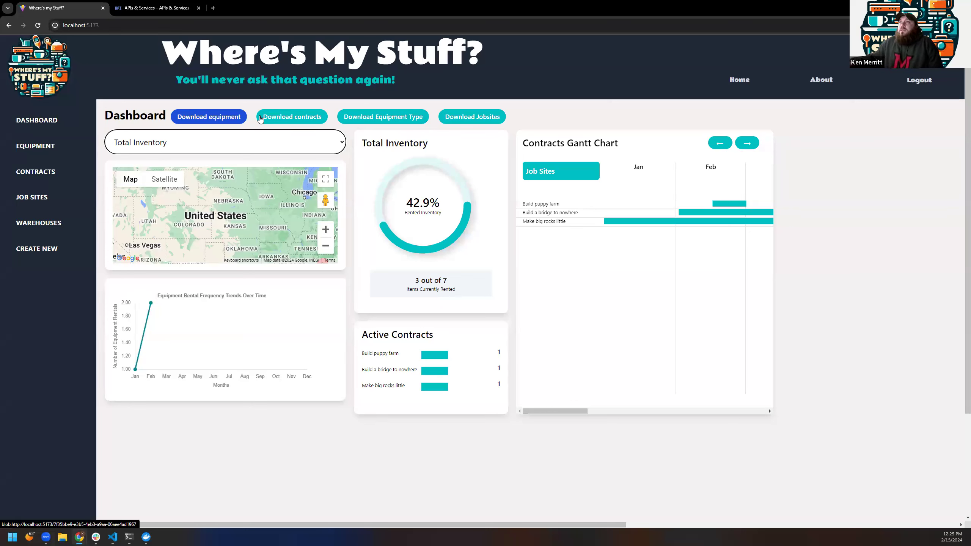
Step: Download the equipment data and select the table A1:I9 in Excel
click(205, 119)
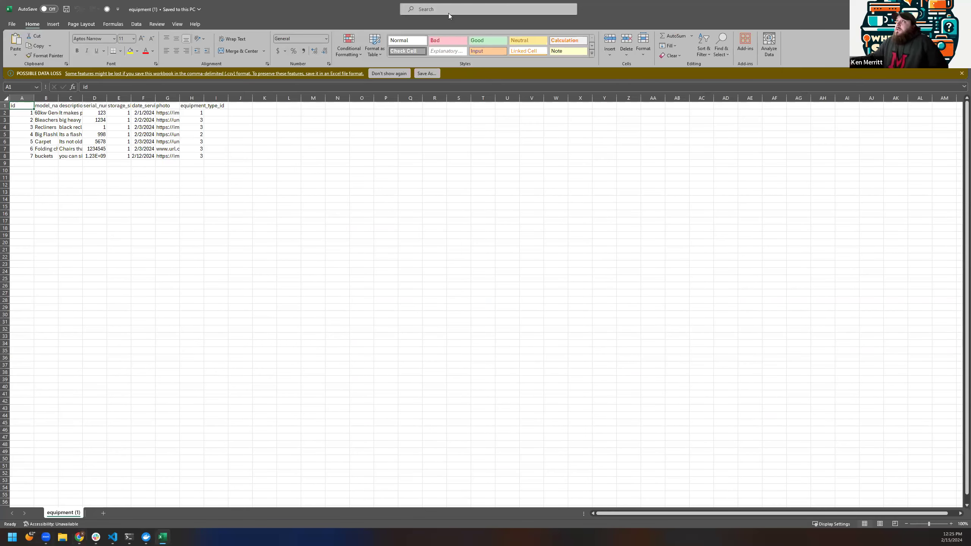
drag(211, 192, 19, 135)
click(178, 173)
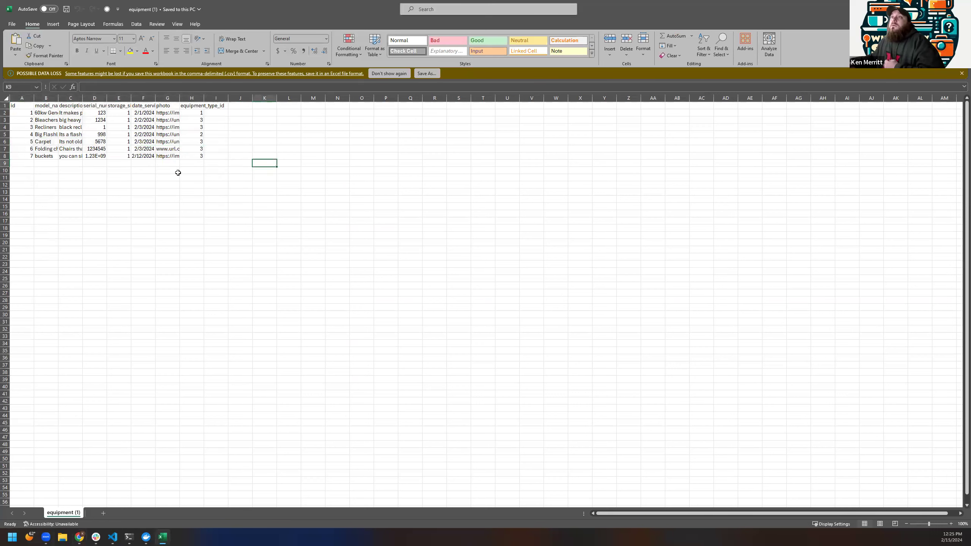
drag(215, 166, 21, 107)
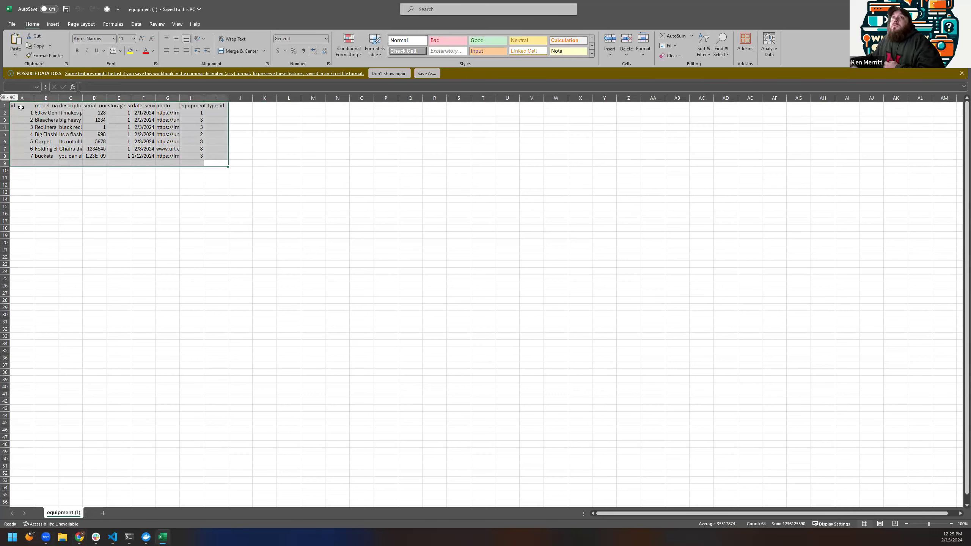
Step: AutoFit columns A–I using the 'au' search, then close the workbook
click(464, 9)
text(au)
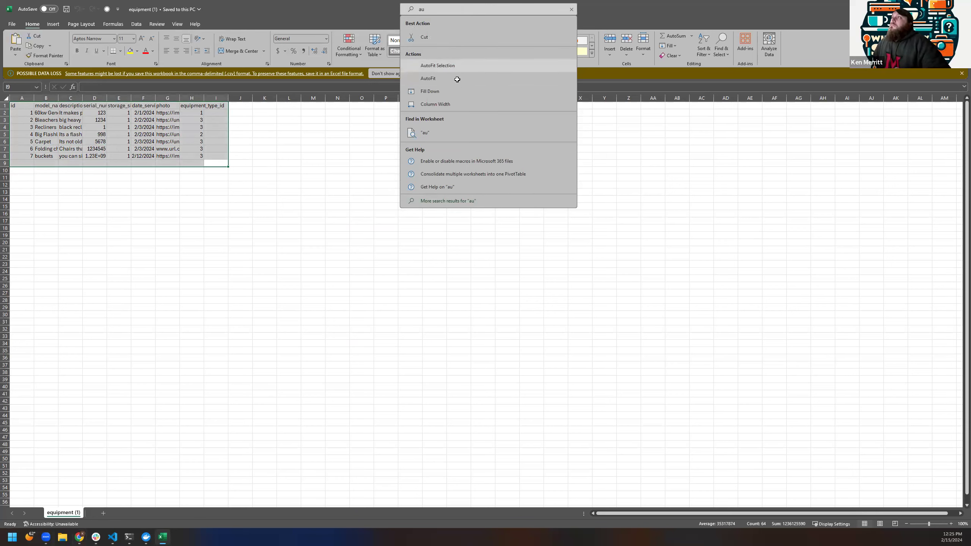
click(449, 64)
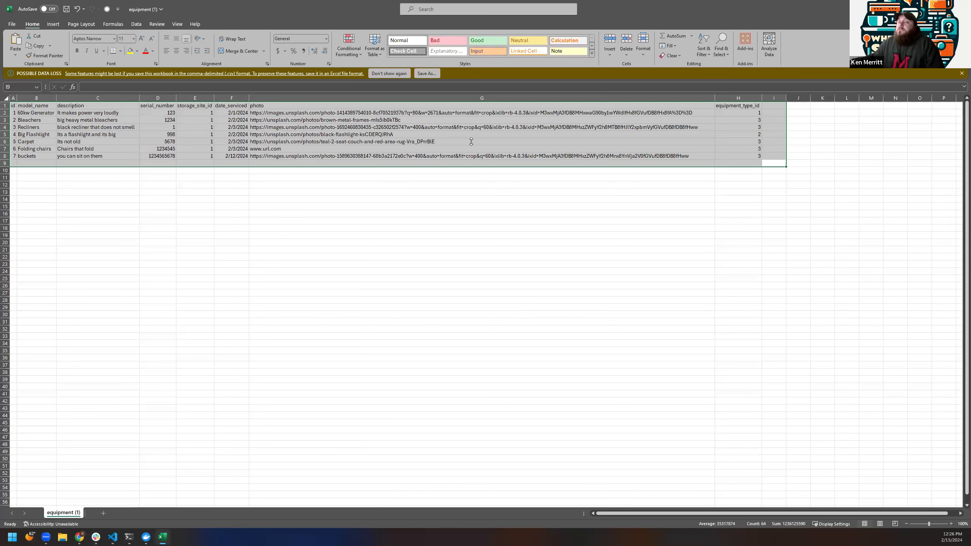
click(962, 8)
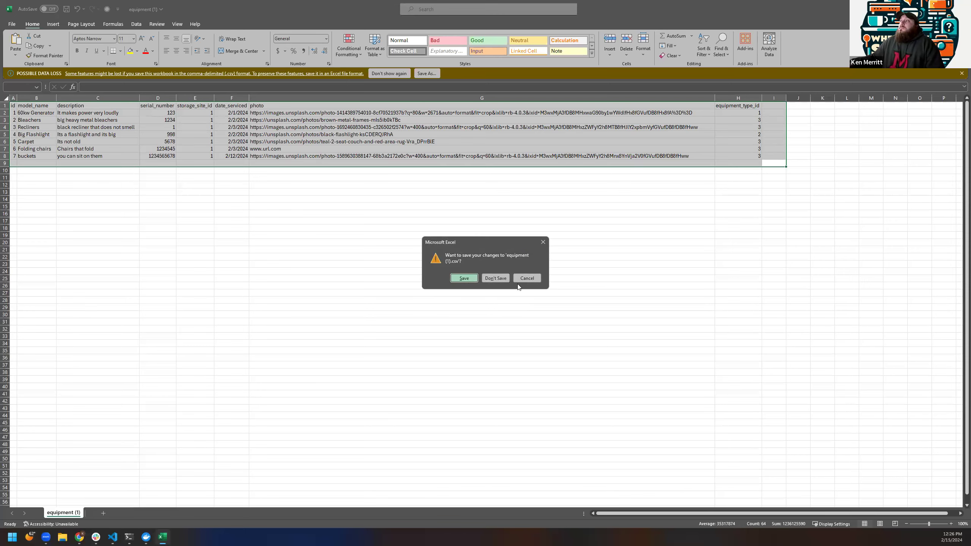
Step: Choose Don't Save to discard the workbook changes and close Excel
click(495, 278)
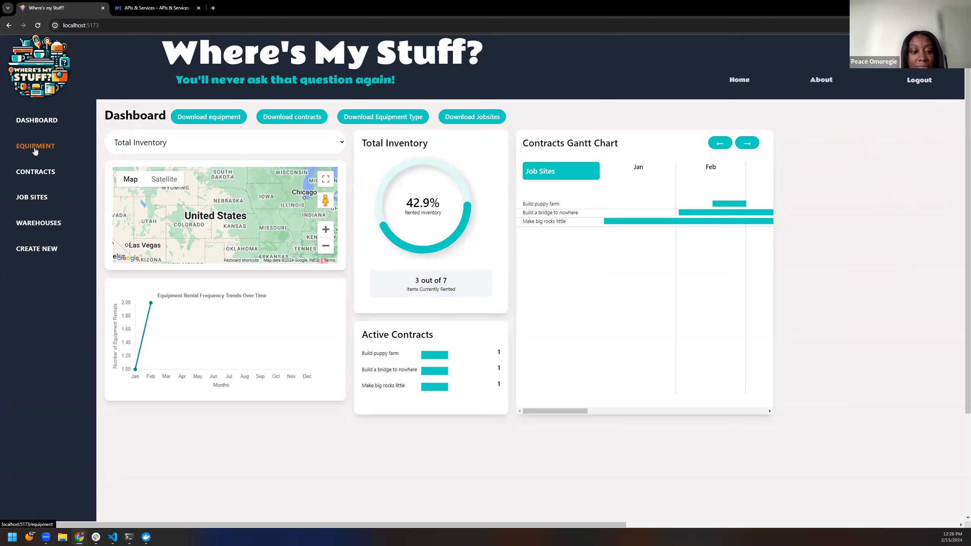
Step: Open the equipment list and filter it by Generators, then Lighting, then Seating
click(35, 151)
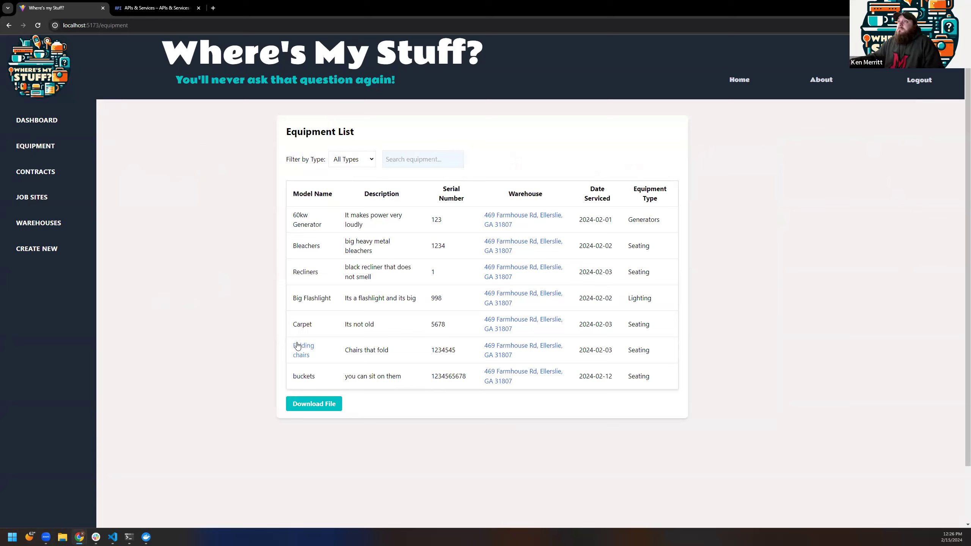
click(361, 159)
click(359, 181)
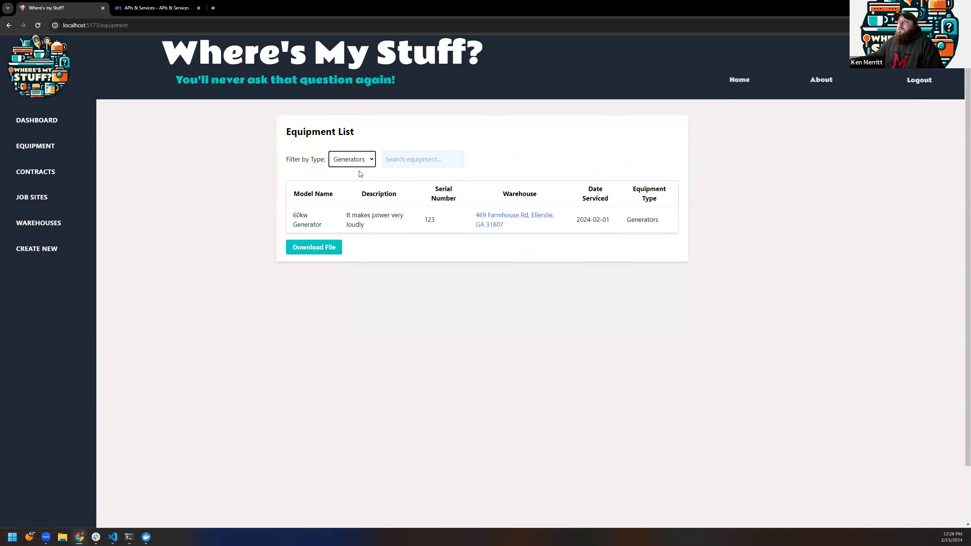
click(356, 163)
click(352, 190)
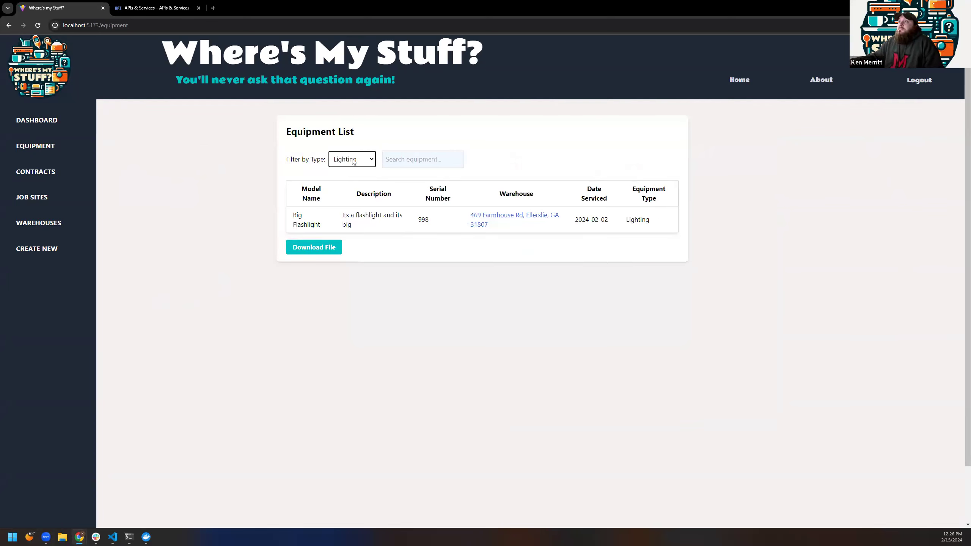
click(353, 160)
click(348, 198)
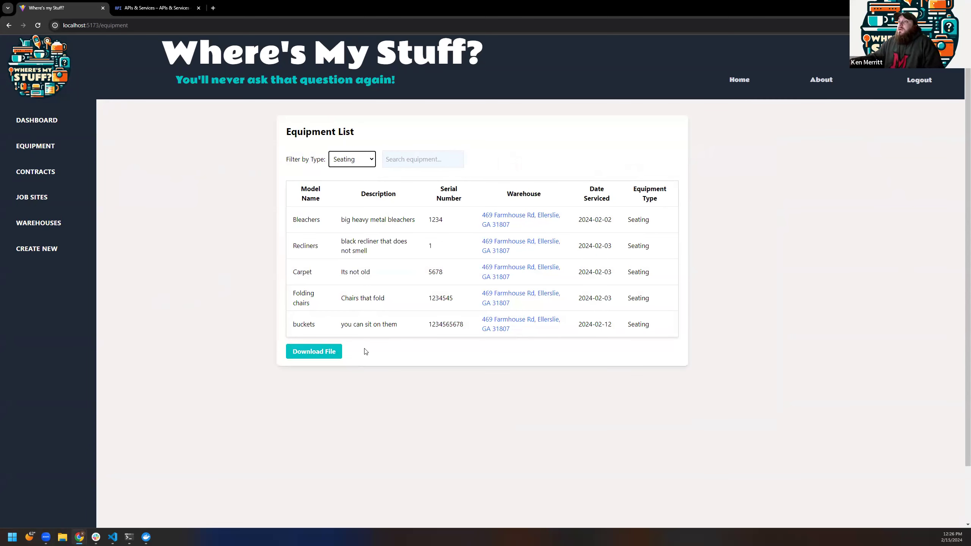
Step: Search the equipment list for 'car', then open the Contracts page
click(314, 351)
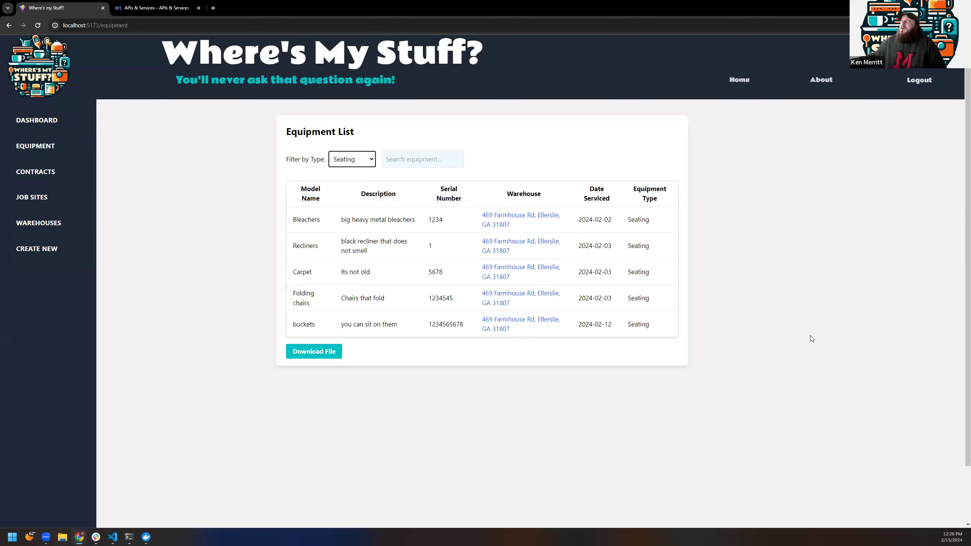
click(428, 158)
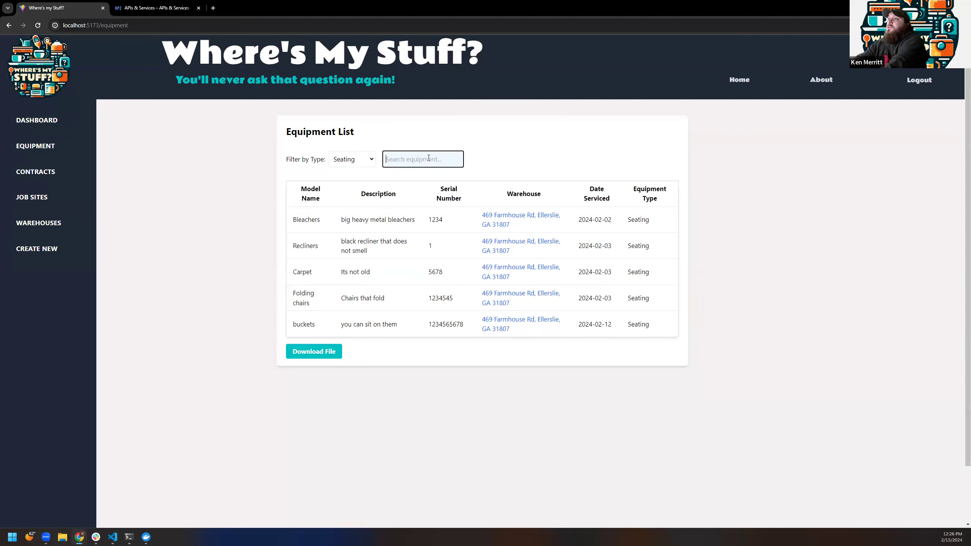
text(car)
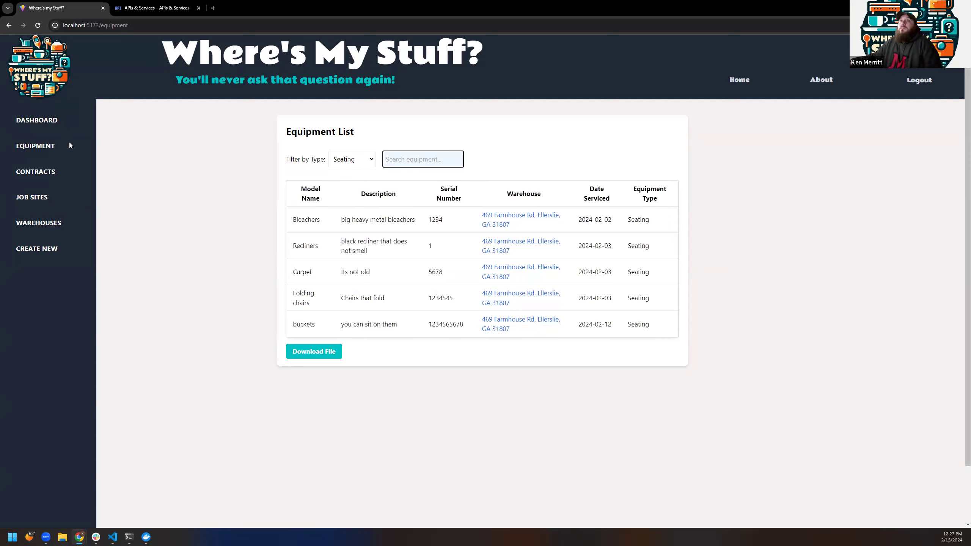
click(43, 169)
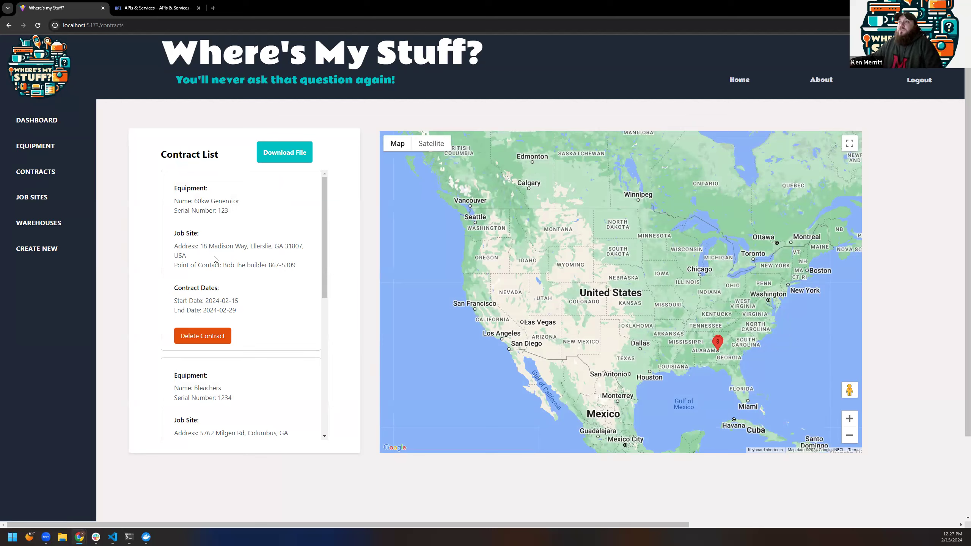
scroll(249, 289, down, 5)
scroll(270, 335, up, 5)
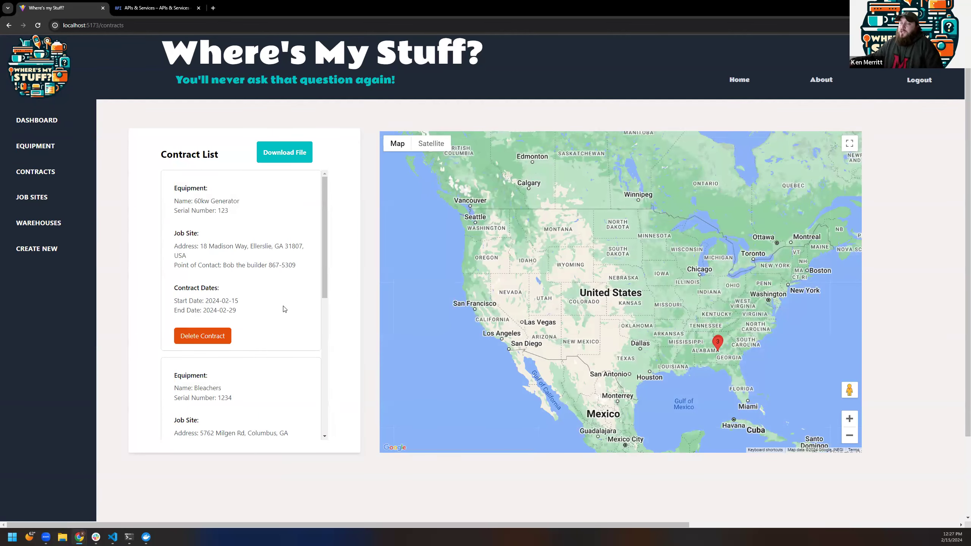
scroll(225, 277, down, 8)
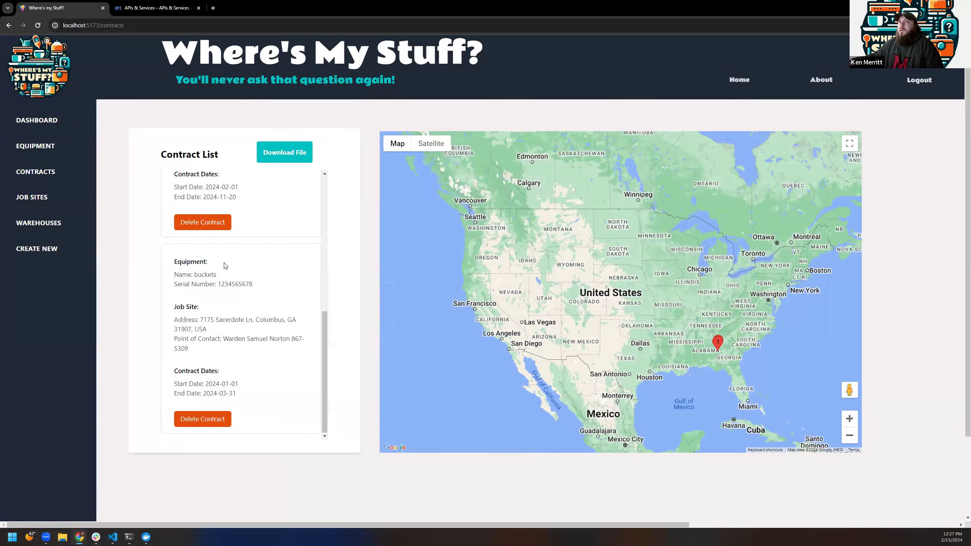
scroll(241, 302, up, 8)
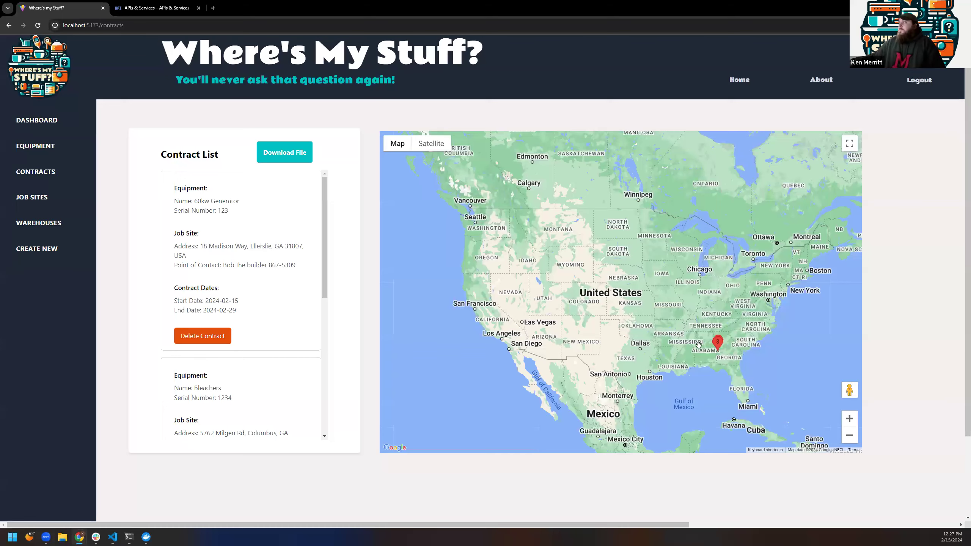
drag(699, 345, 681, 316)
scroll(619, 253, up, 2)
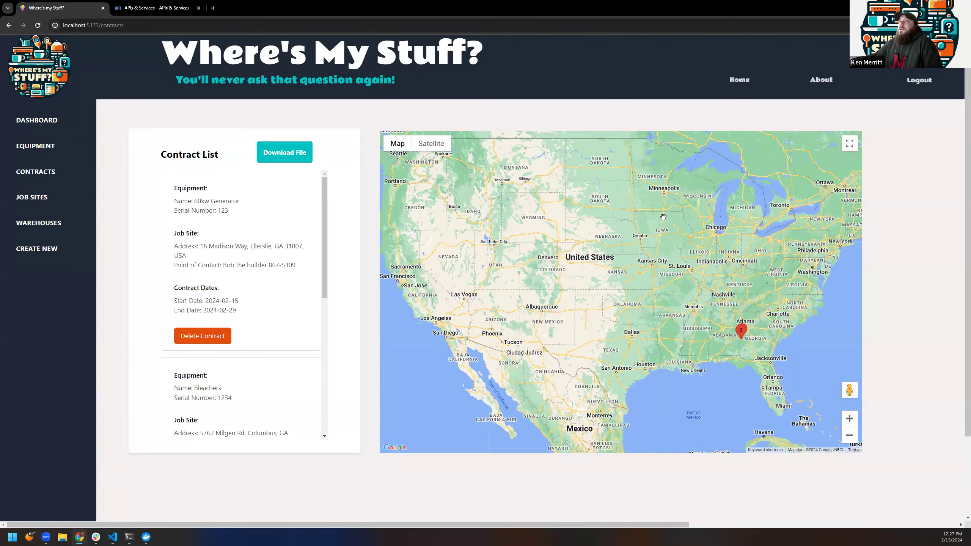
scroll(289, 232, down, 8)
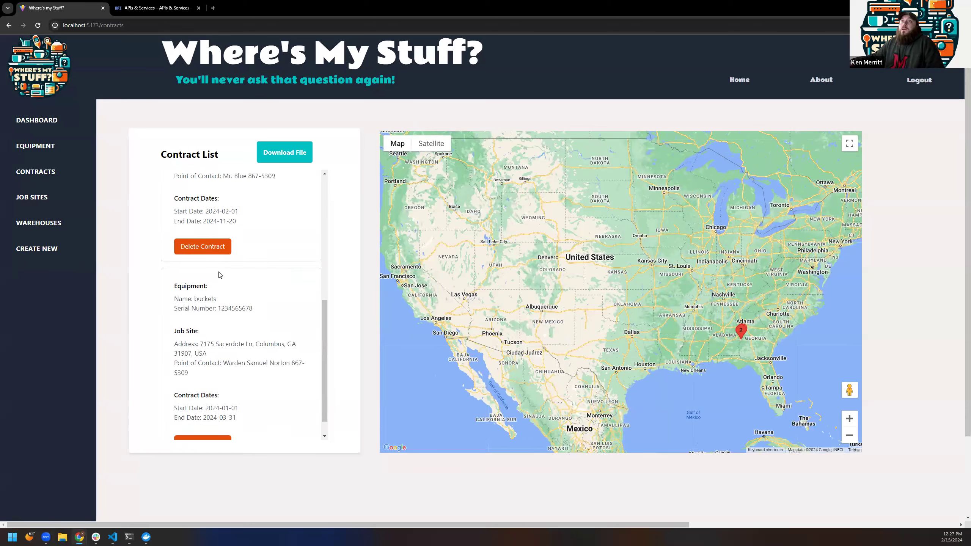
Step: Open Job Sites and pan and zoom the map to the Georgia job site marker
click(39, 201)
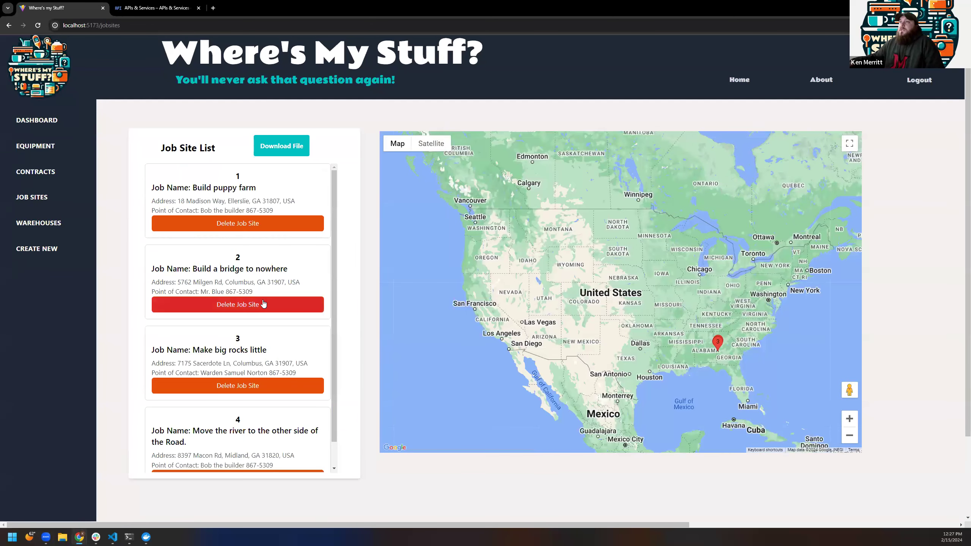
scroll(263, 304, down, 1)
scroll(263, 336, up, 1)
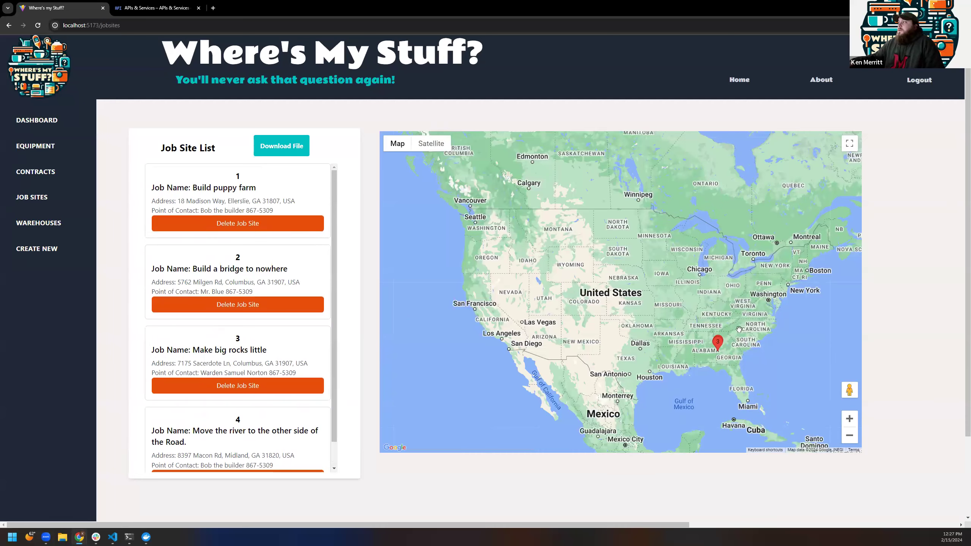
drag(684, 299, 513, 187)
scroll(557, 262, up, 1)
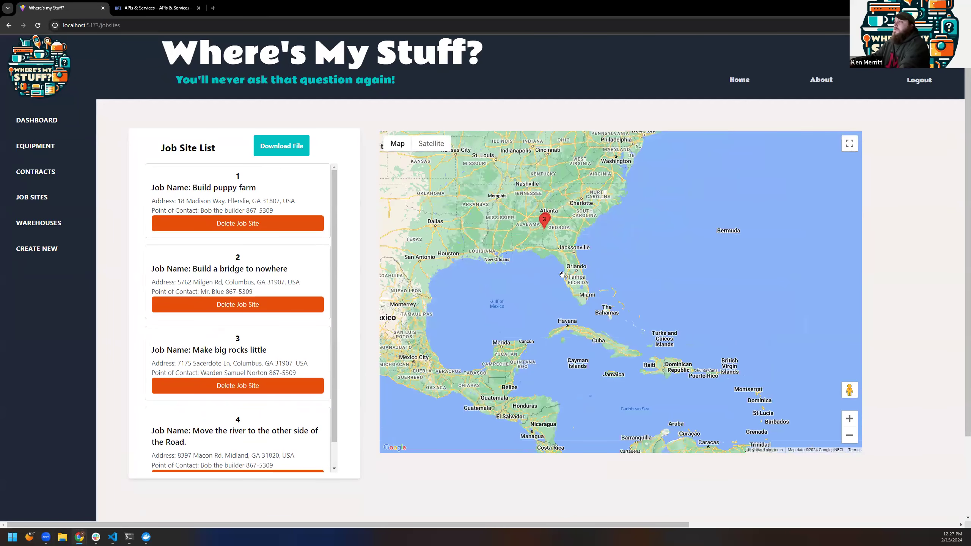
drag(541, 229, 563, 279)
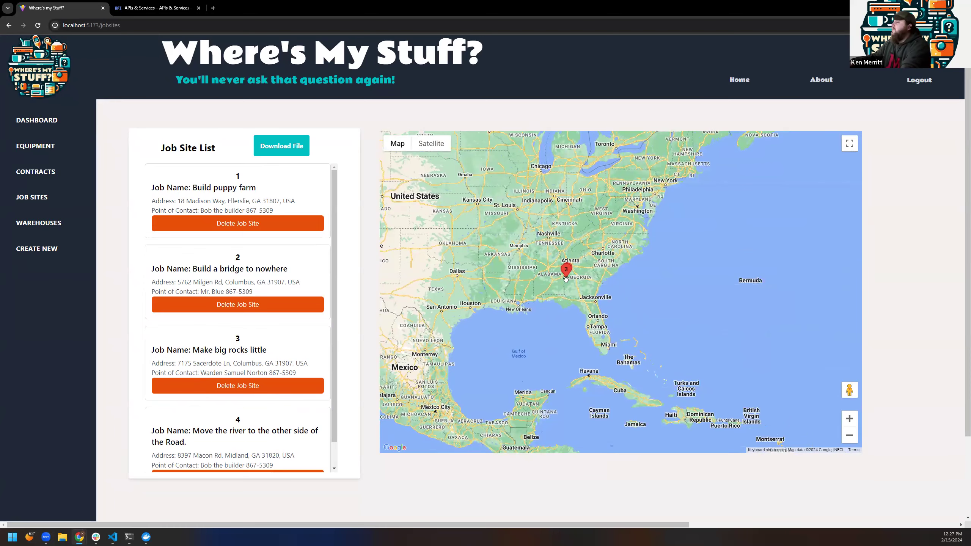
scroll(563, 280, up, 1)
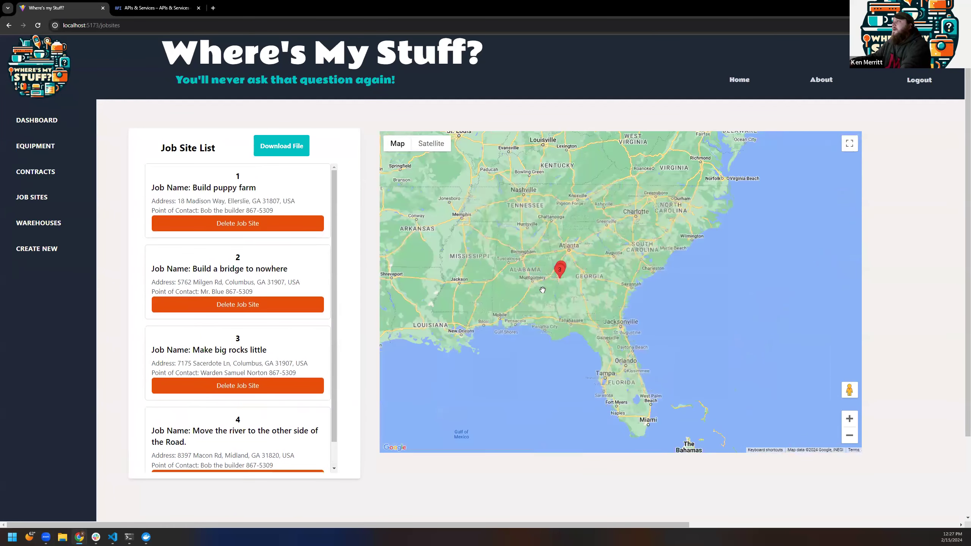
scroll(554, 286, up, 4)
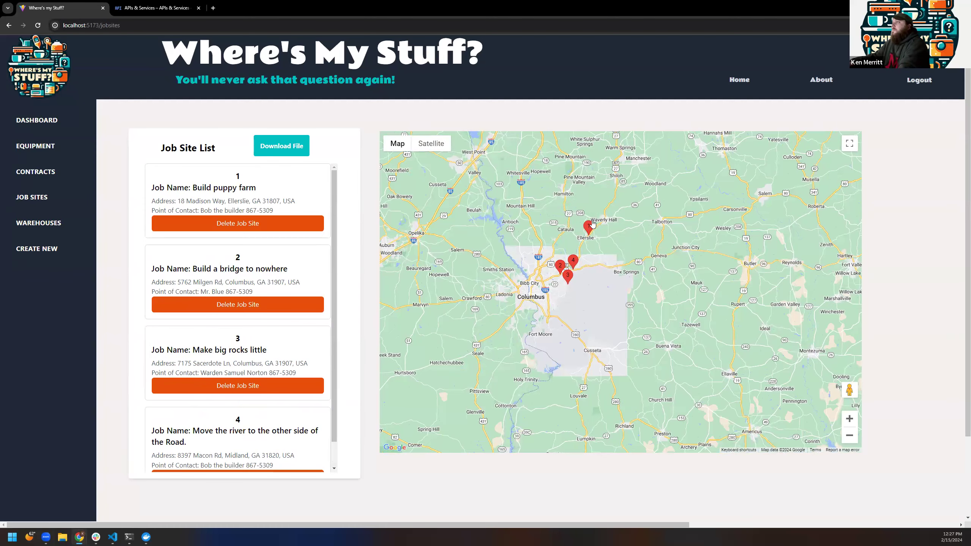
scroll(590, 232, up, 1)
scroll(596, 294, up, 6)
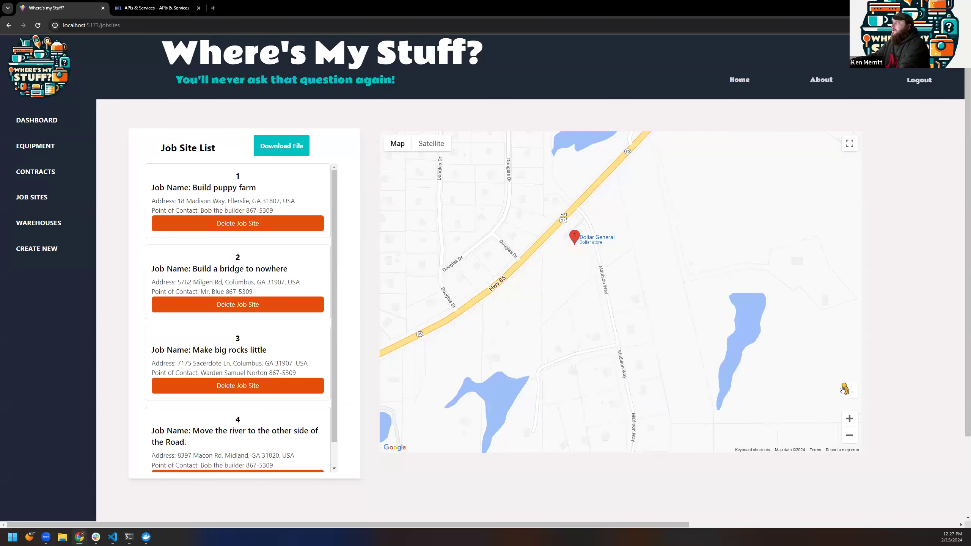
Step: Look around the site in Street View, then toggle the map to Satellite and back
drag(849, 389, 566, 226)
drag(730, 337, 406, 294)
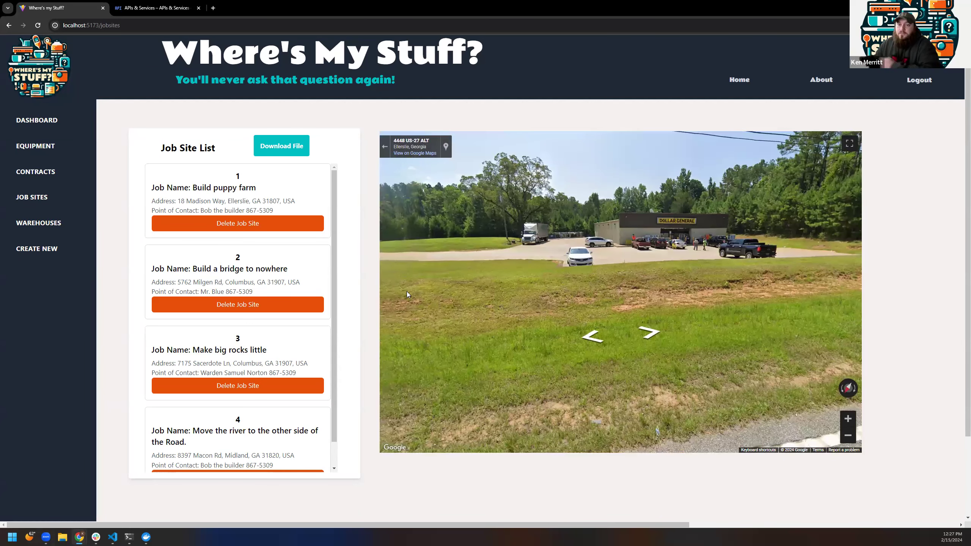
click(385, 146)
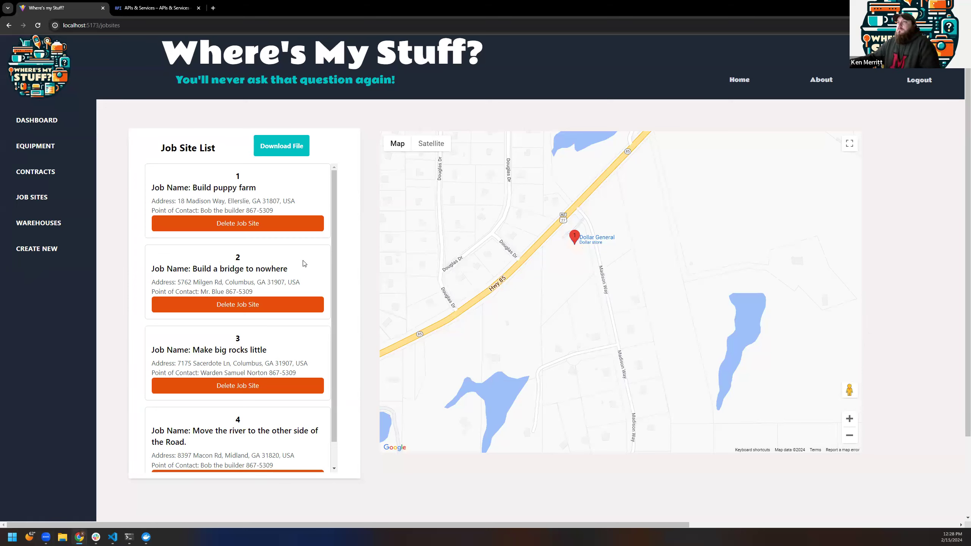
click(440, 144)
click(397, 143)
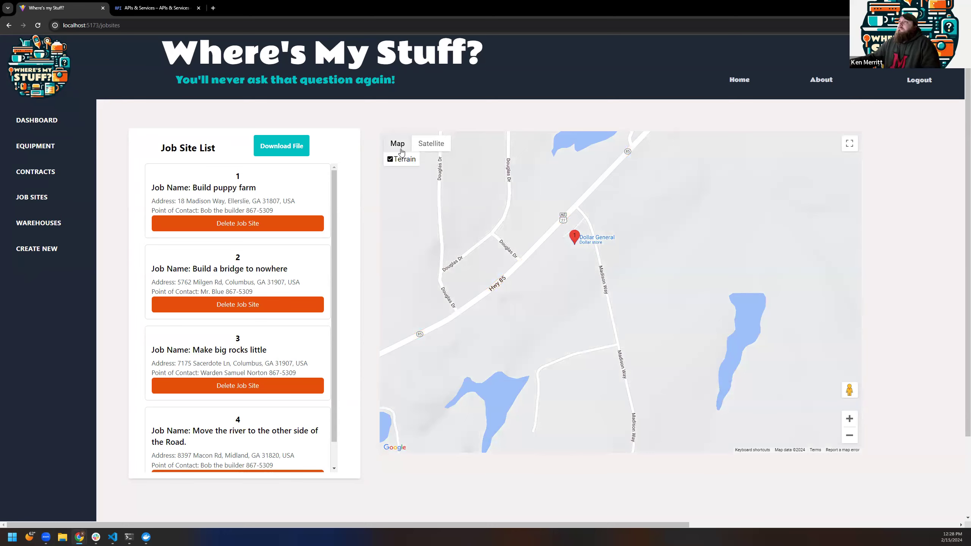
scroll(501, 290, down, 2)
scroll(501, 291, up, 2)
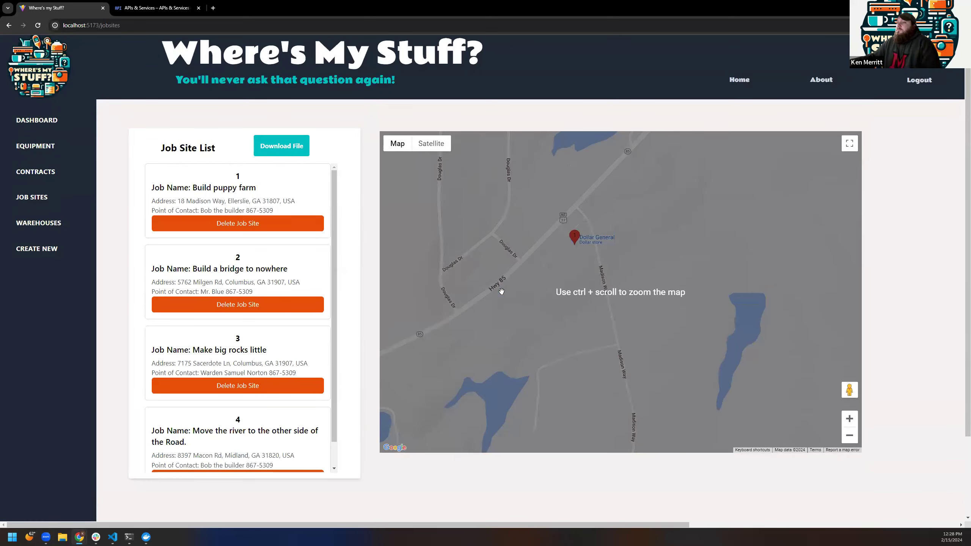
ctrl+scroll(522, 291, down, 4)
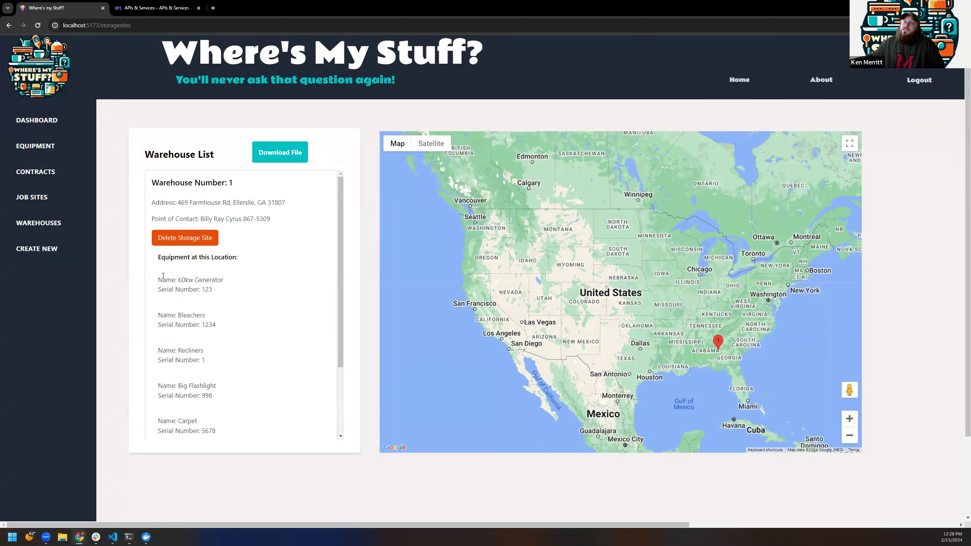
drag(158, 278, 232, 431)
scroll(226, 356, up, 3)
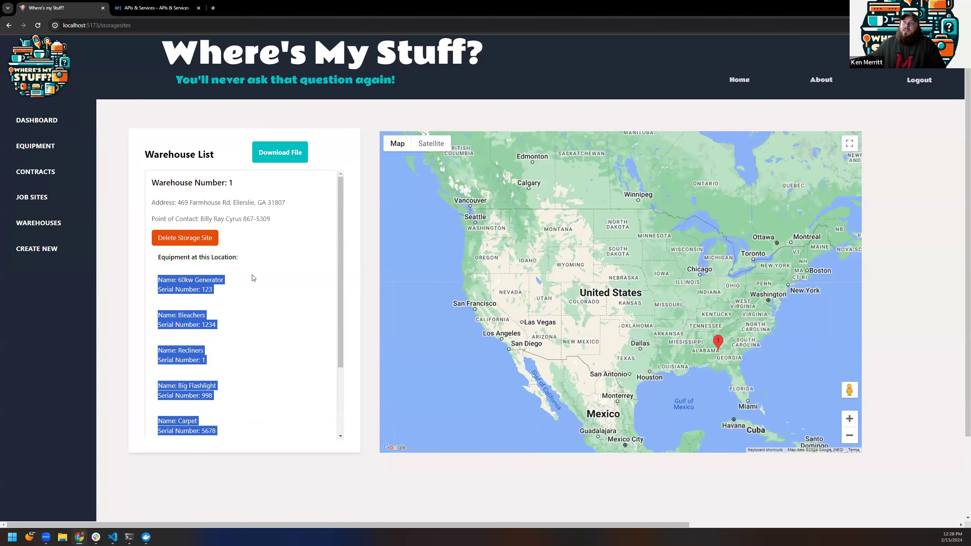
click(248, 267)
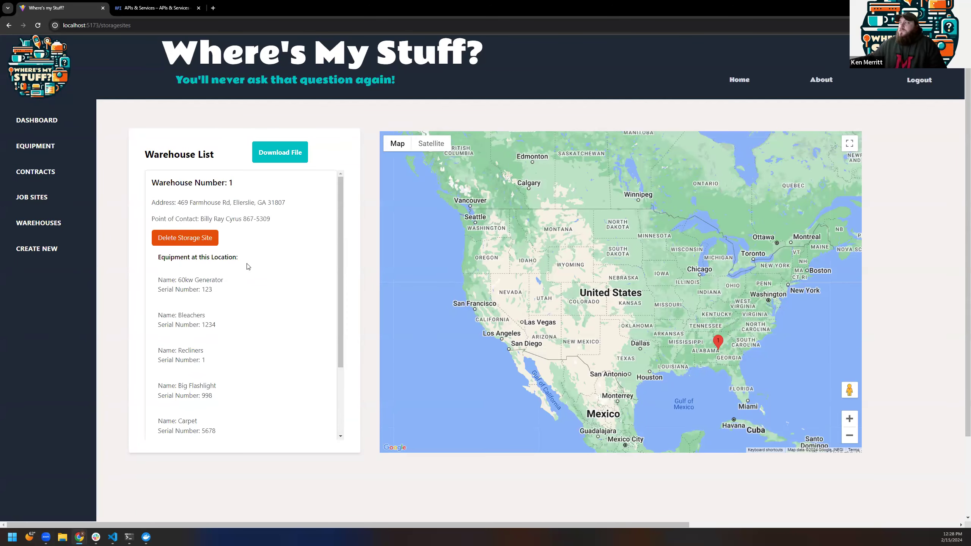
scroll(231, 310, down, 6)
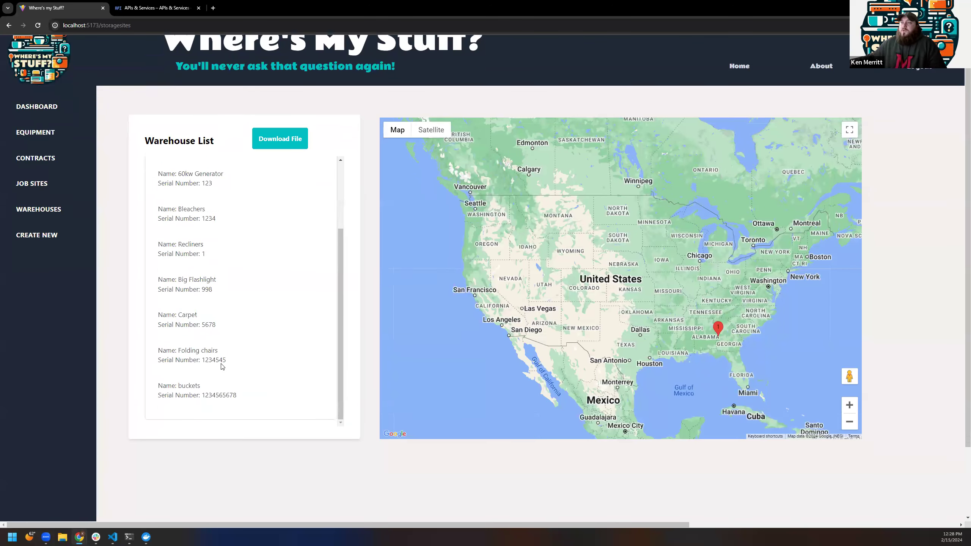
scroll(209, 322, up, 8)
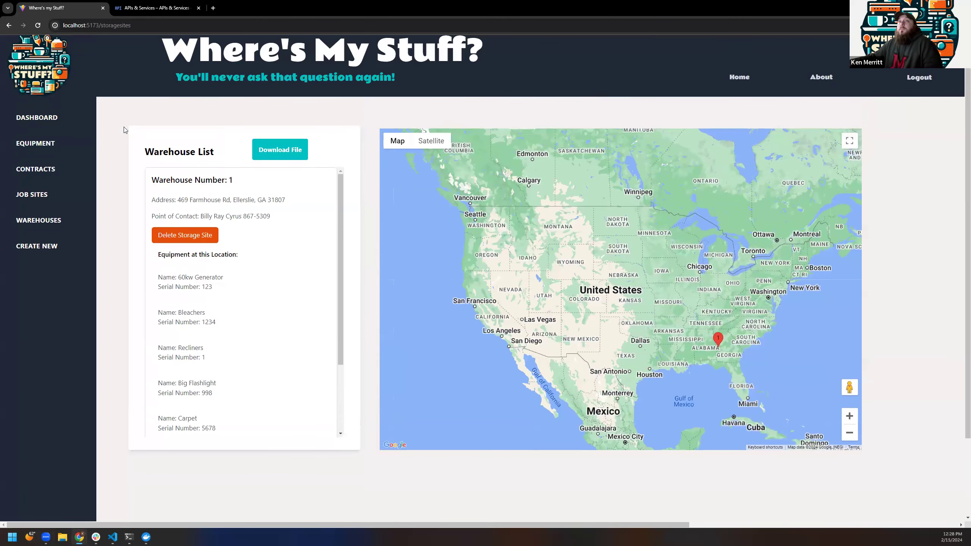
mouse_move(47, 249)
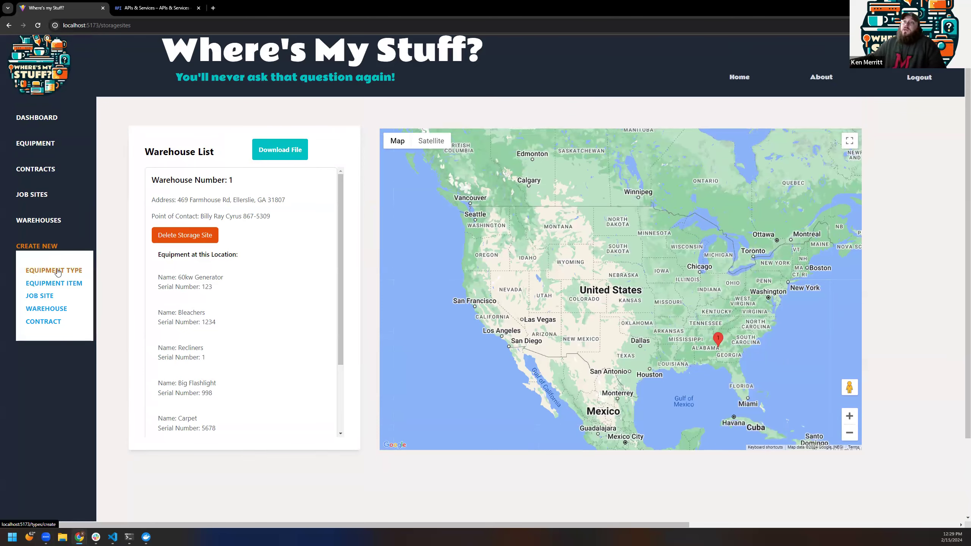
Step: Browse the Equipment Type form, then the Equipment Item form's storage site and type dropdowns
click(57, 268)
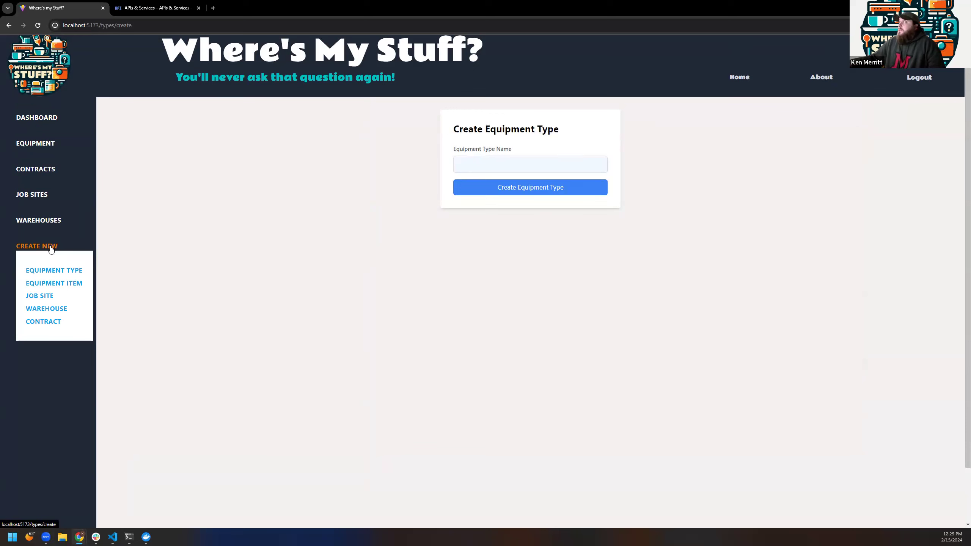
click(52, 283)
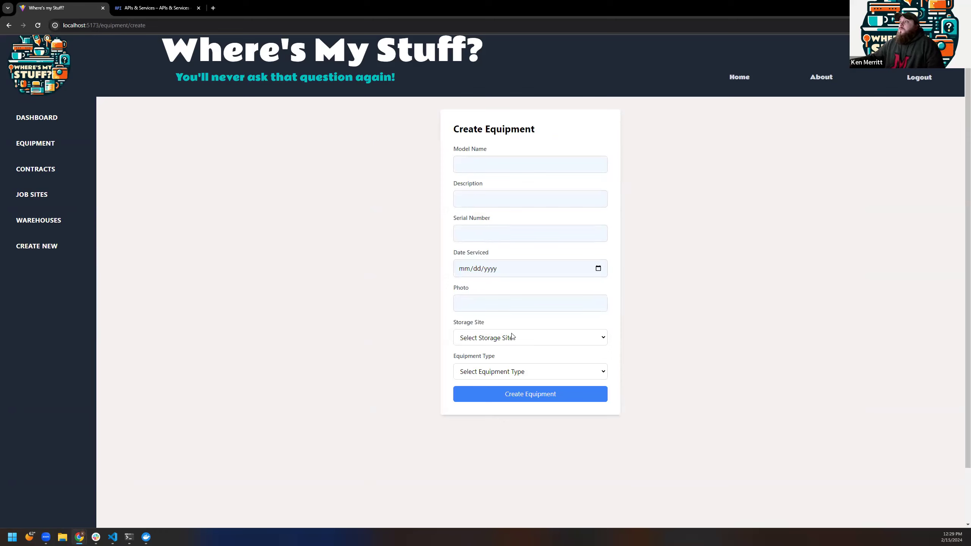
click(541, 336)
click(410, 373)
click(521, 373)
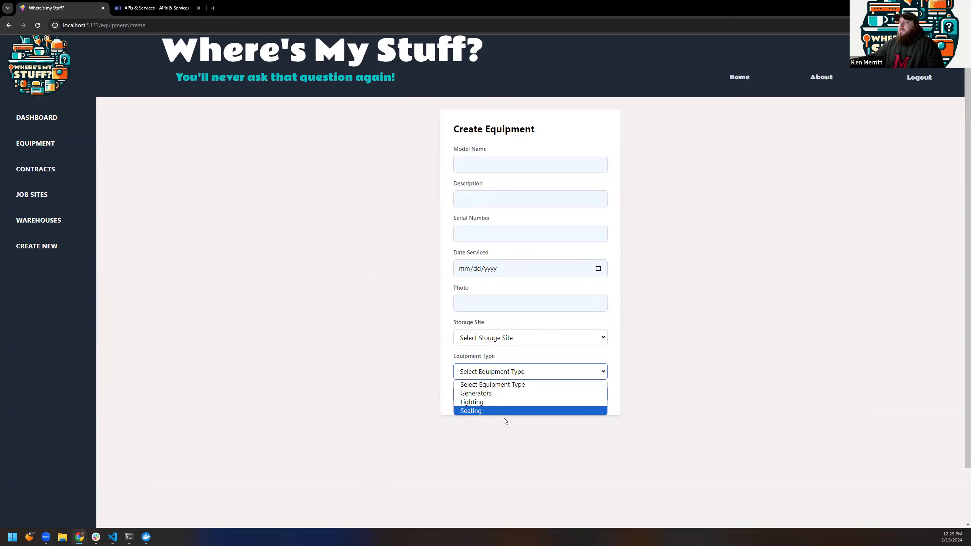
click(372, 335)
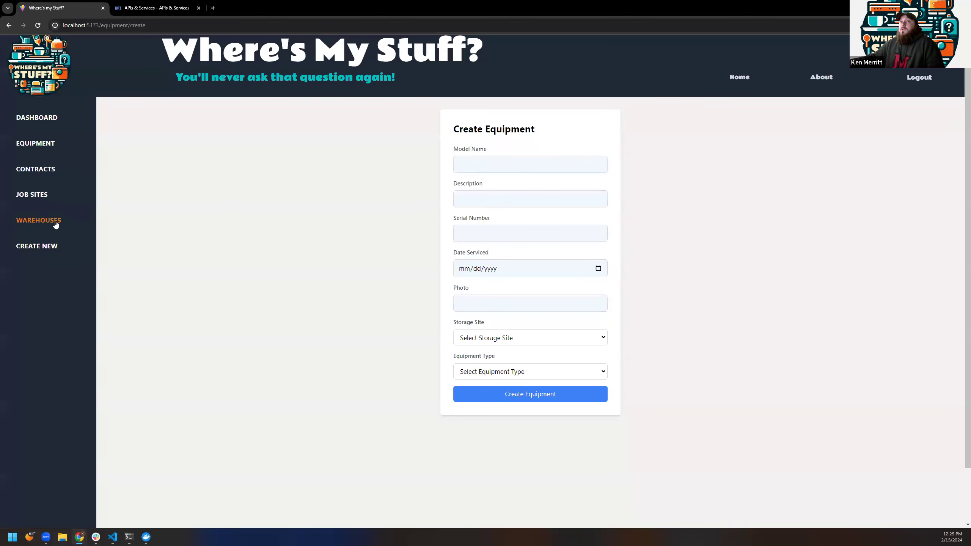
Step: Open the new job site form and fill Job Address from the Cataula, GA autocomplete suggestion
mouse_move(57, 247)
click(42, 297)
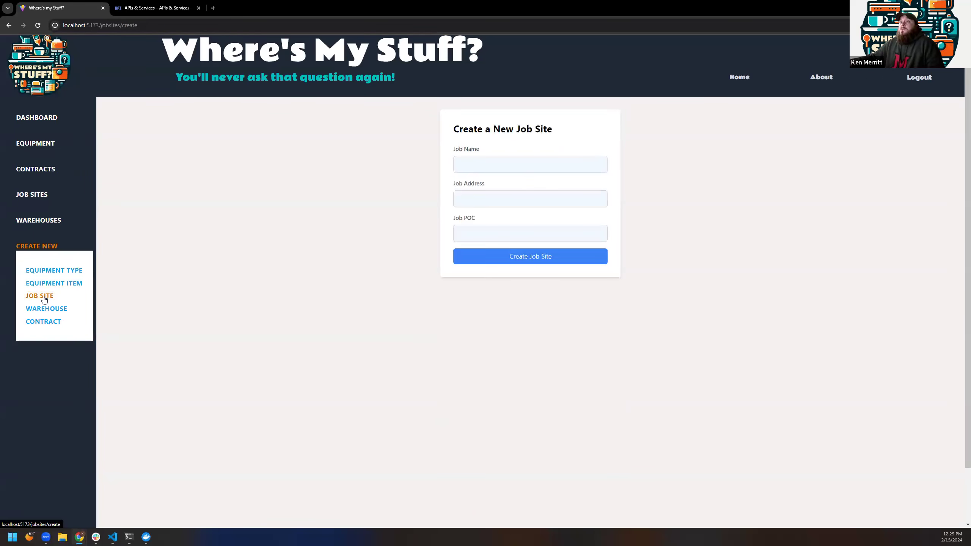
click(492, 202)
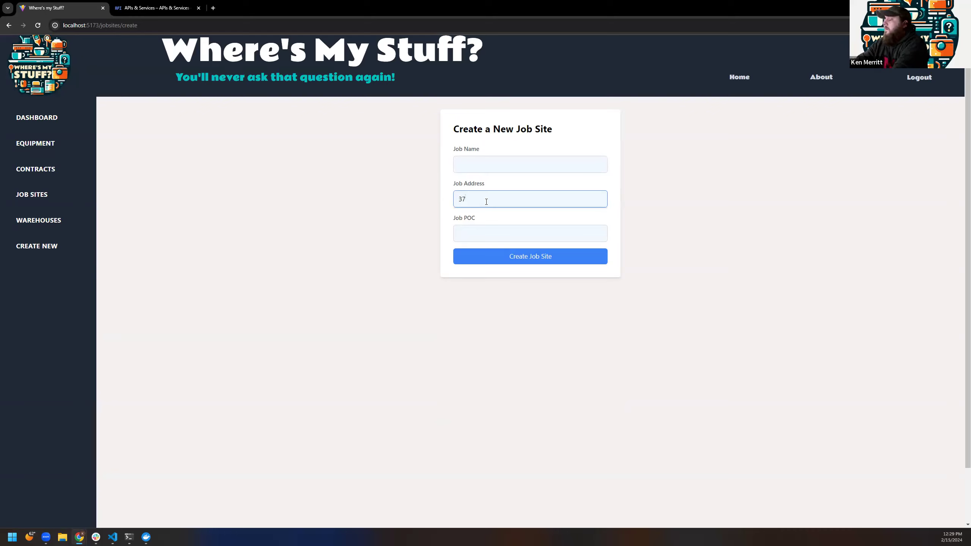
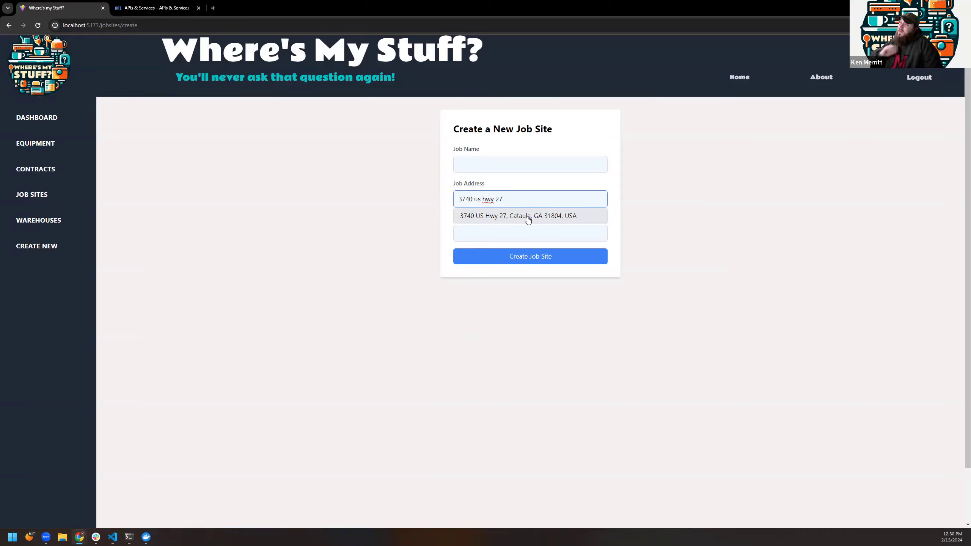
click(528, 218)
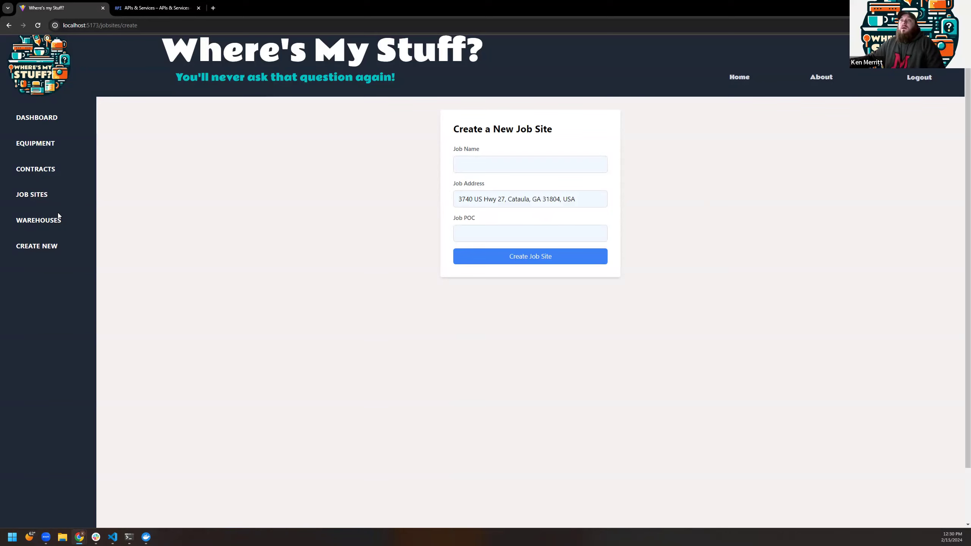
mouse_move(31, 258)
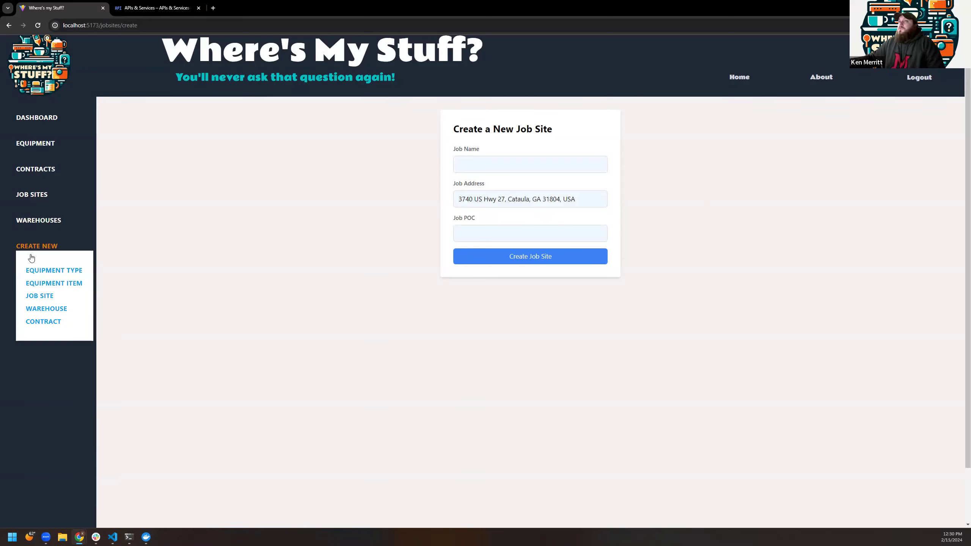
Step: Bring up the new Contract form and review the Equipment and Job Site choices without selecting any
click(52, 309)
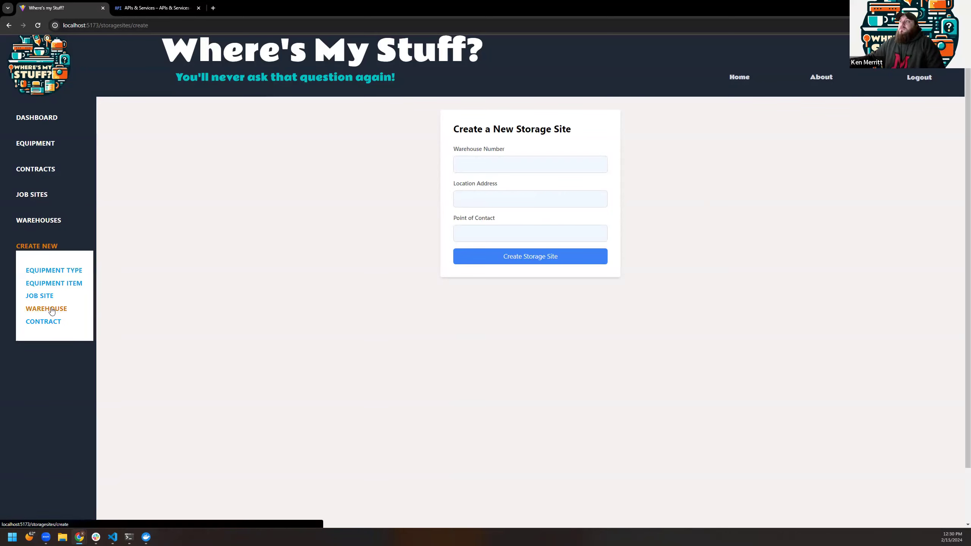
click(44, 322)
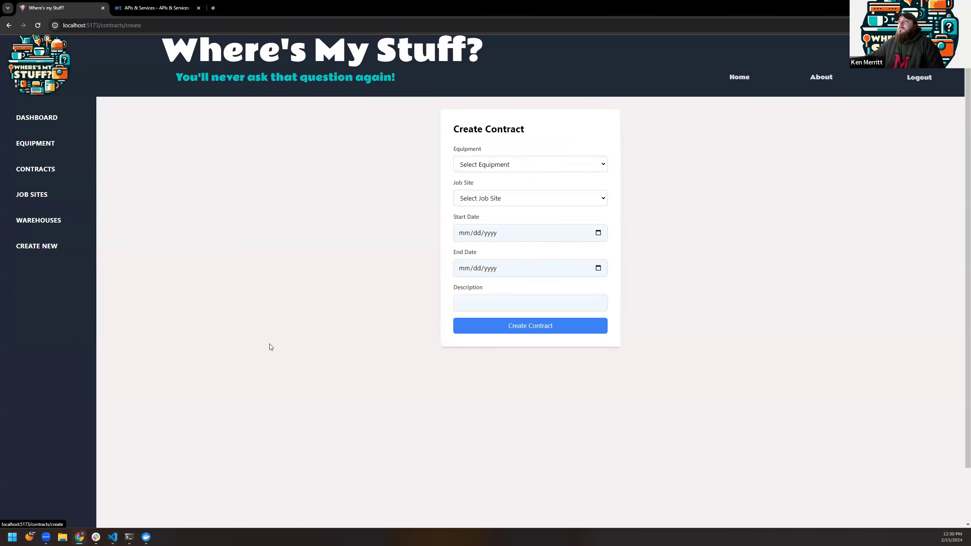
click(481, 169)
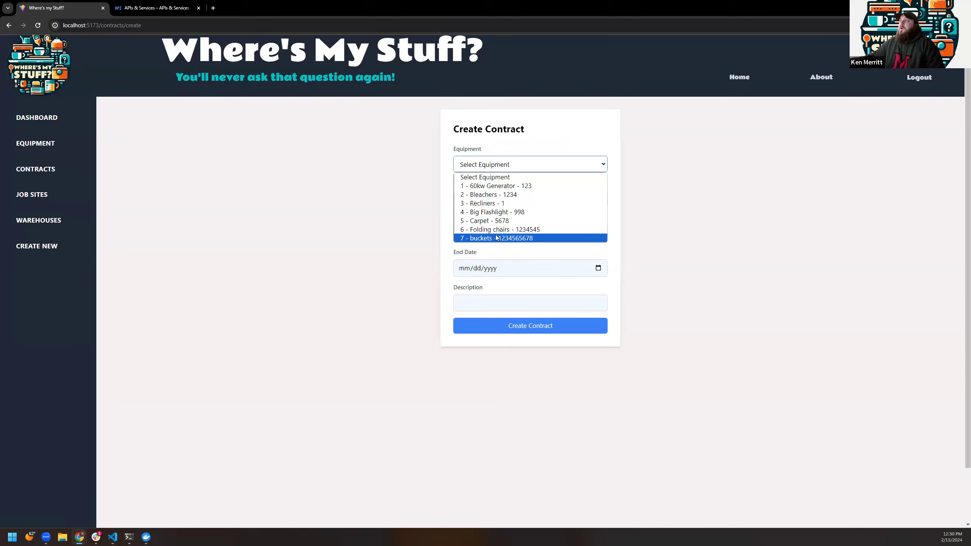
click(486, 158)
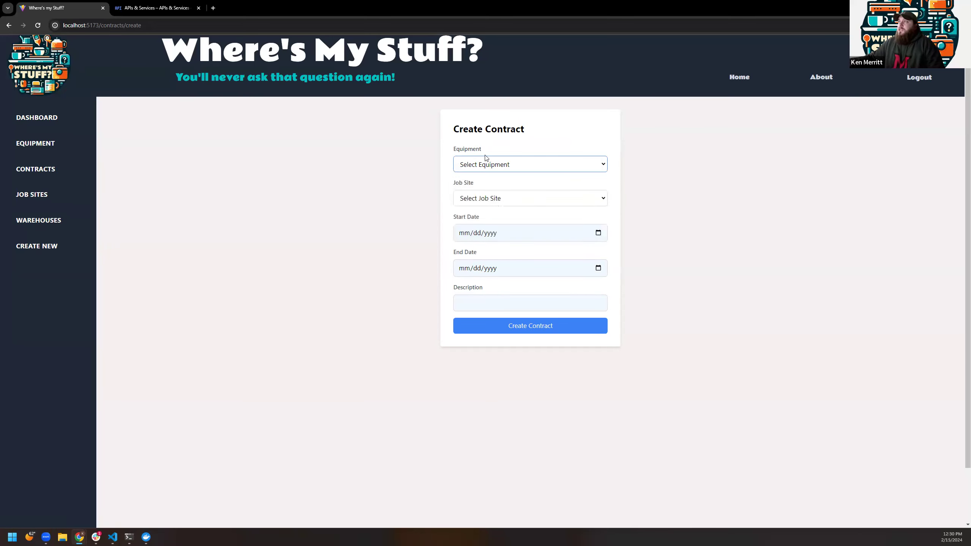
click(487, 202)
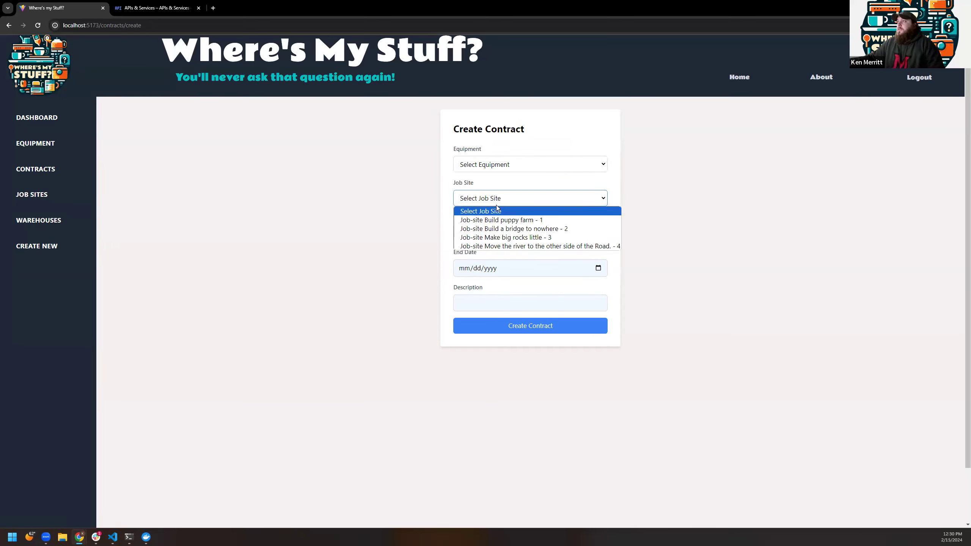
click(493, 179)
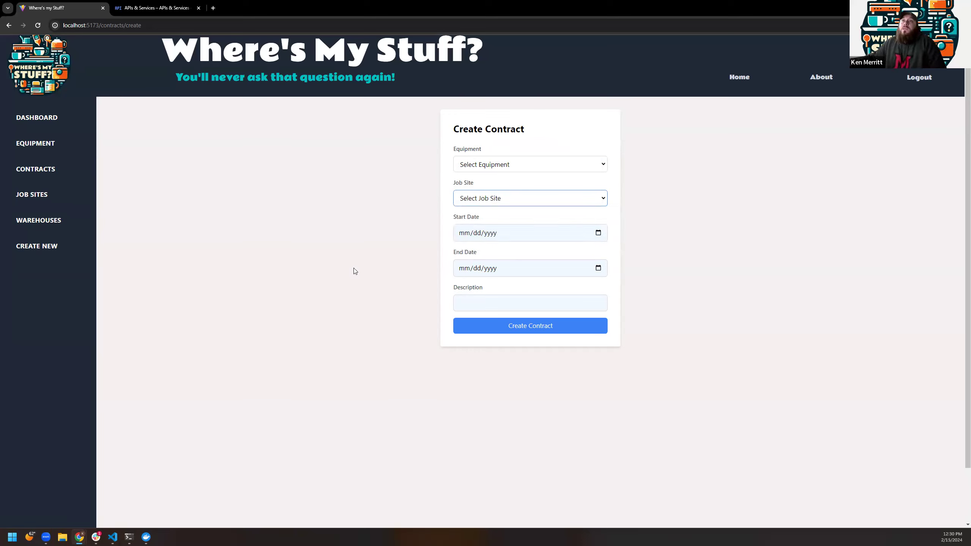
Step: On the Job Sites map, pan and zoom in to the four Columbus, GA site markers
click(33, 195)
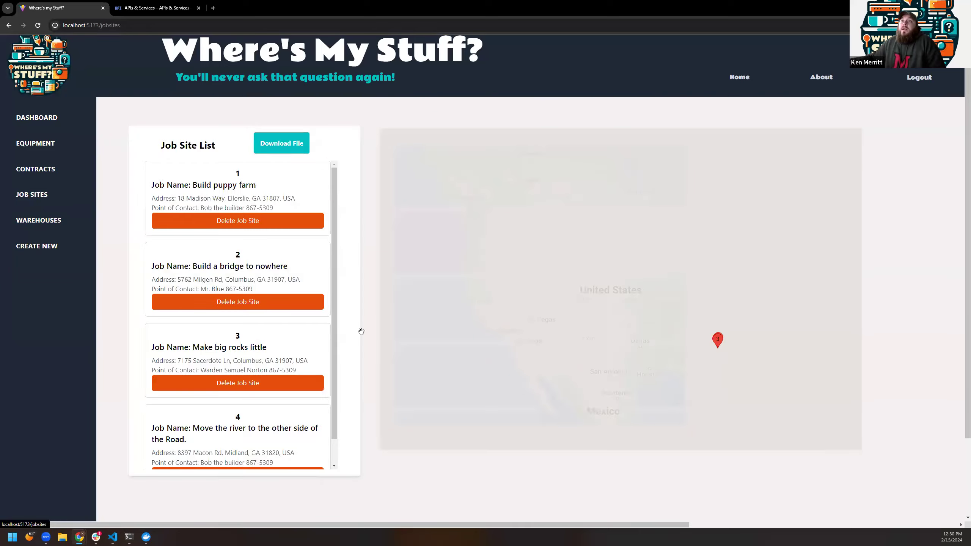
drag(508, 256, 387, 218)
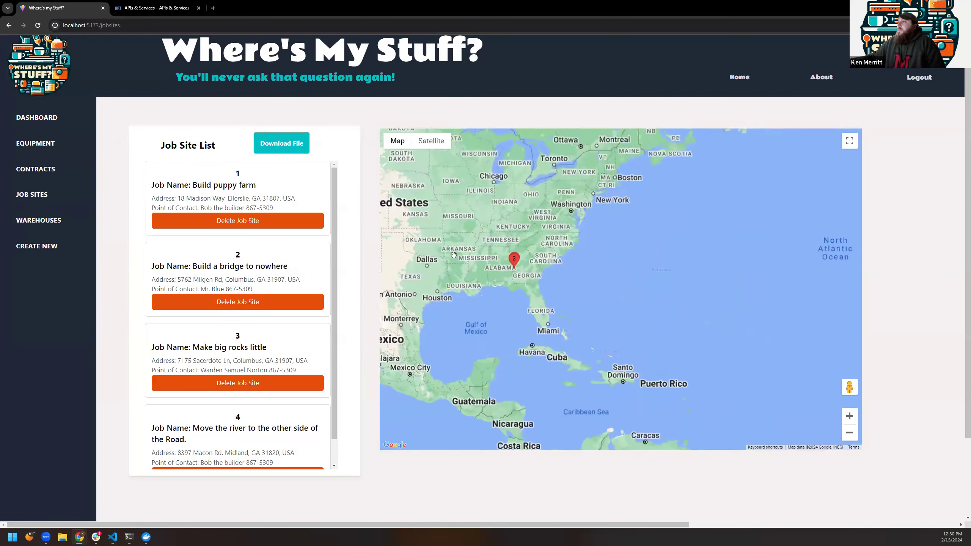
scroll(560, 274, up, 2)
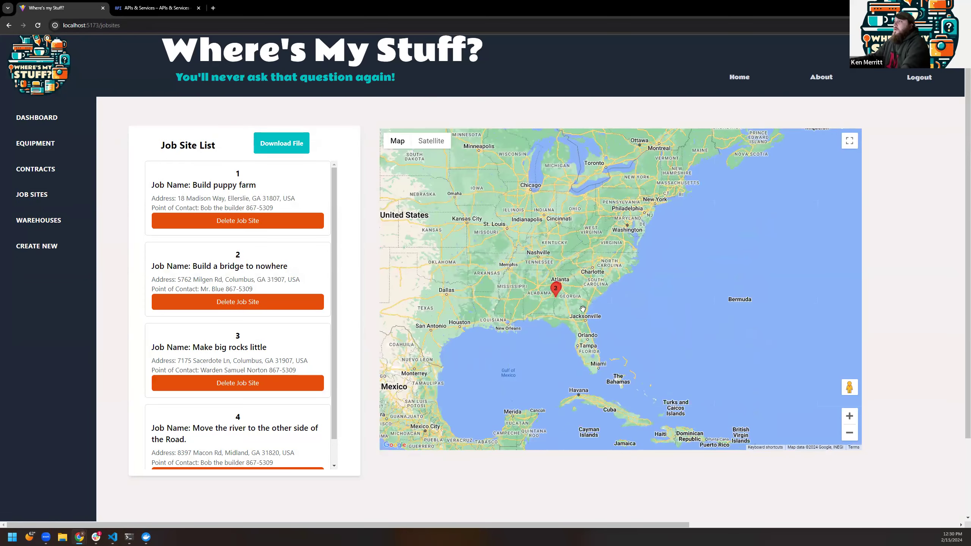
scroll(557, 298, up, 1)
click(557, 295)
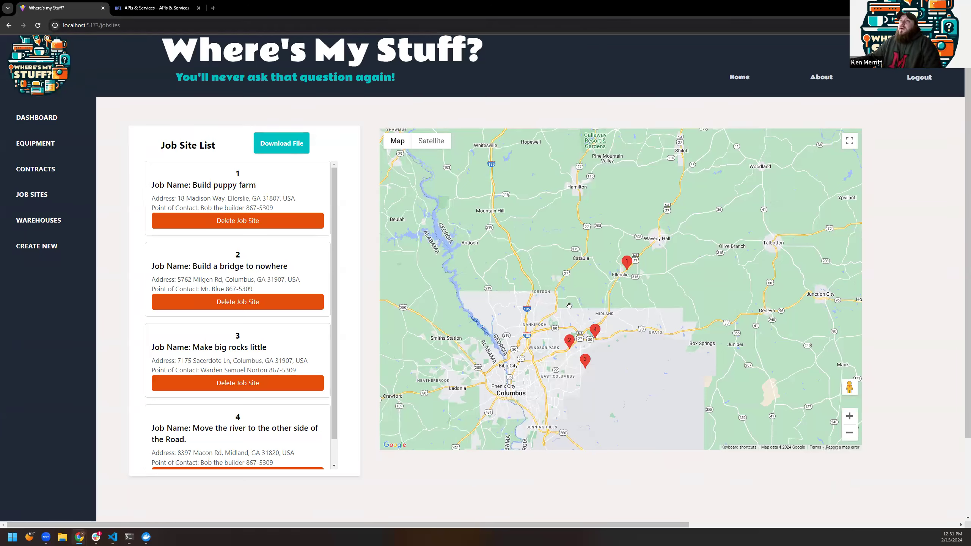
Step: Refresh the Cloud Console API usage, view the 12-hour request counts, and return to the app
click(157, 8)
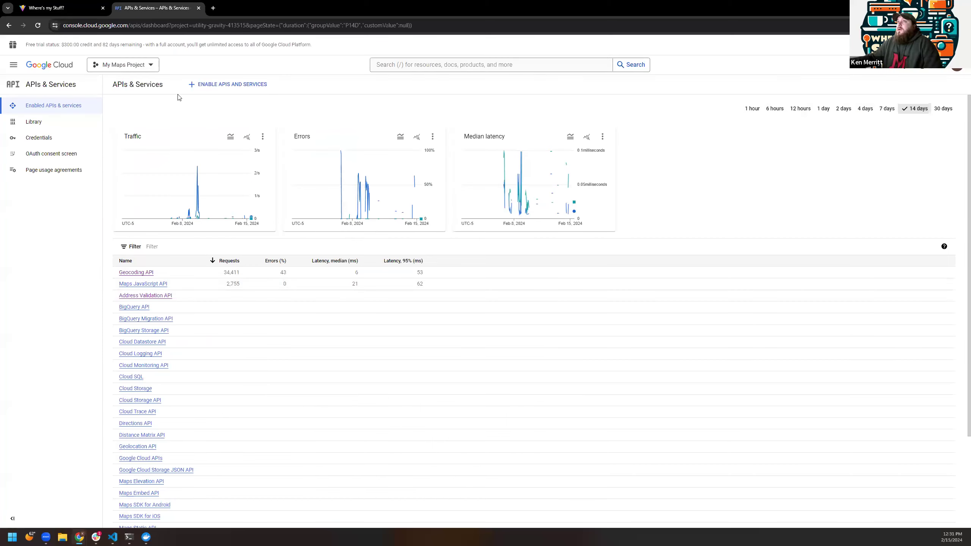
click(37, 26)
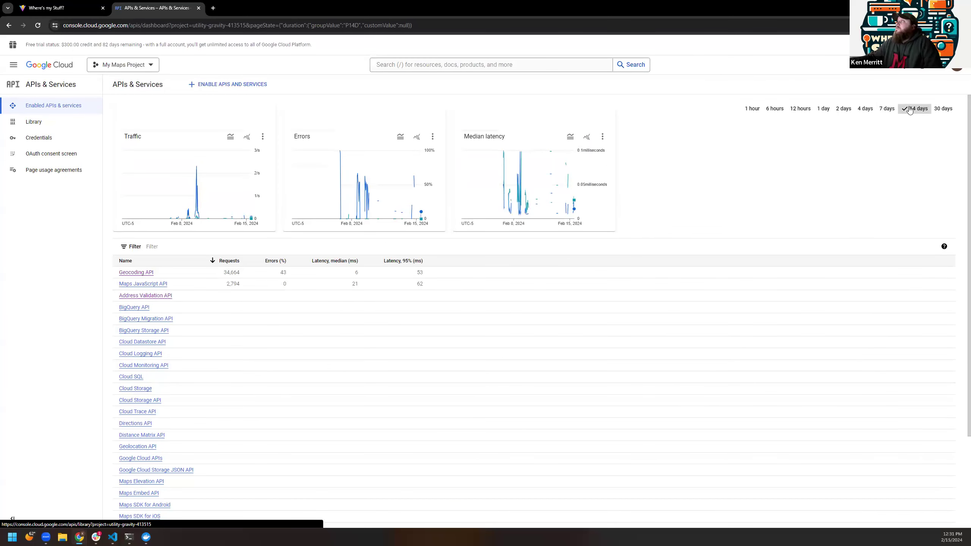
click(800, 108)
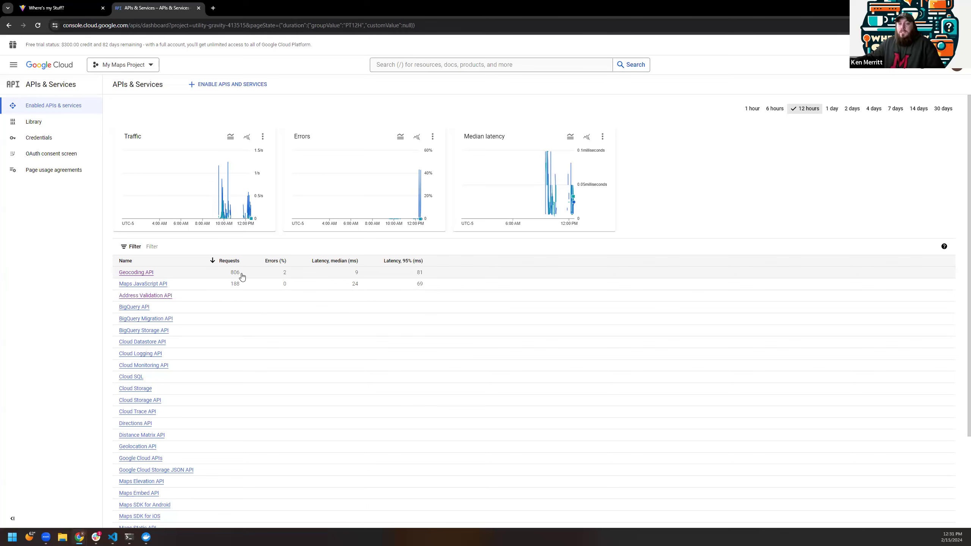
key(ctrl+shift+Tab)
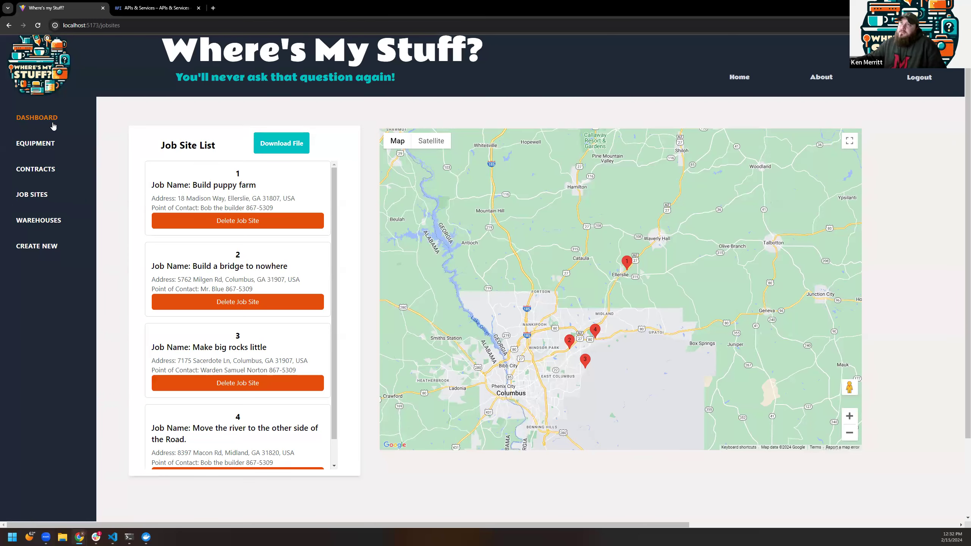
Step: Visit the Dashboard, Equipment, Job Sites and Contracts pages, ending on Equipment with All Types kept
click(50, 121)
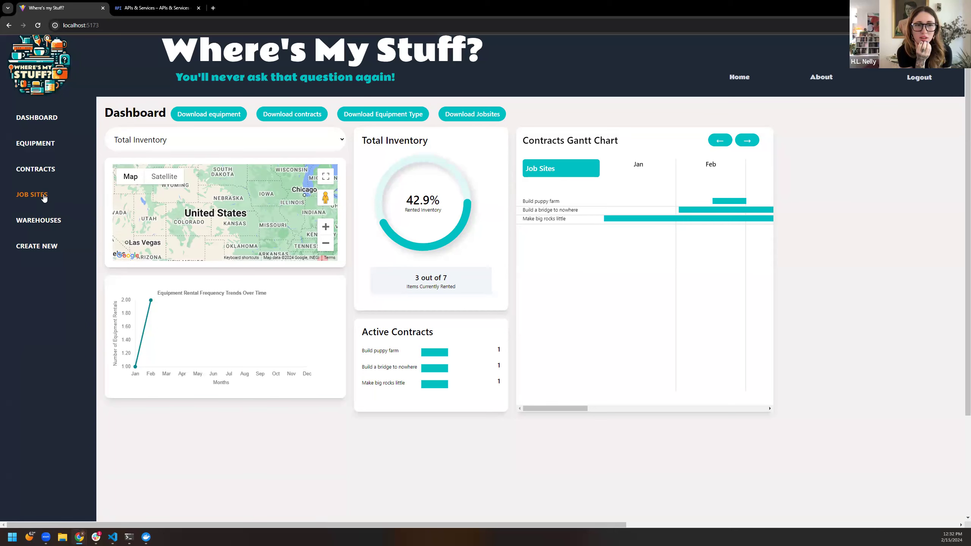
click(36, 145)
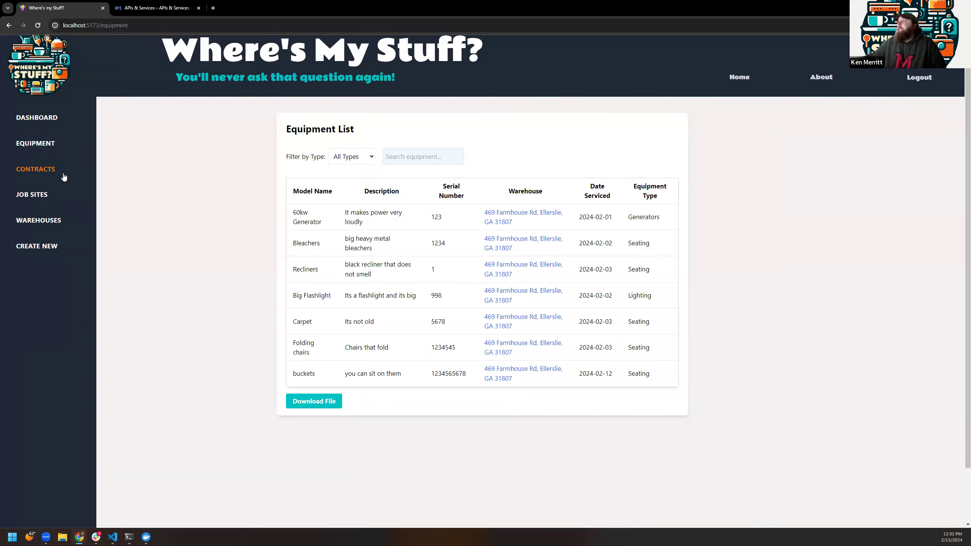
click(33, 195)
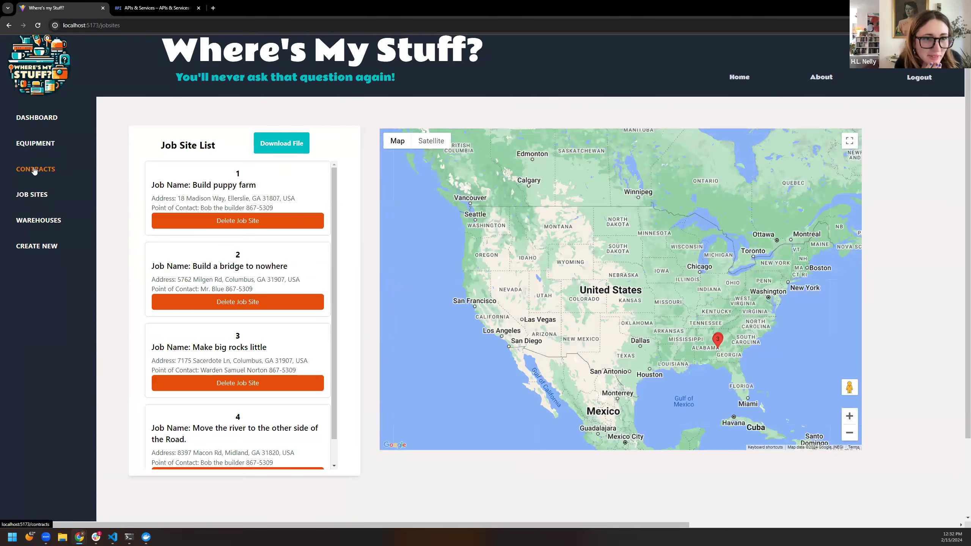
click(34, 172)
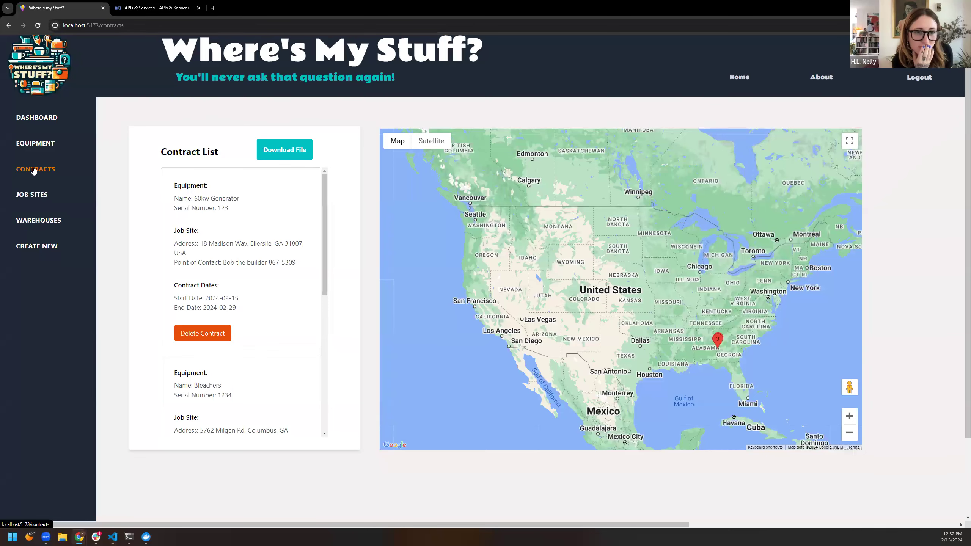
click(26, 146)
click(367, 161)
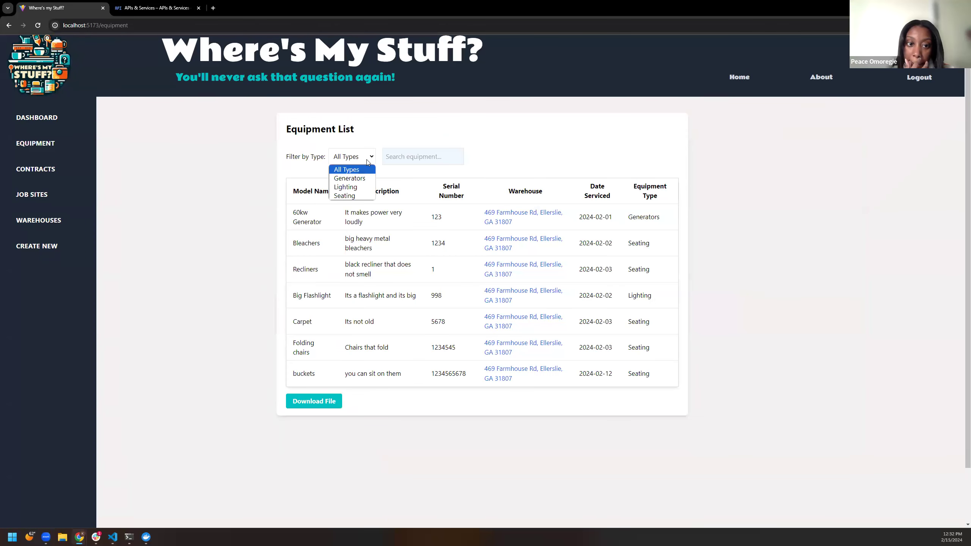
click(367, 161)
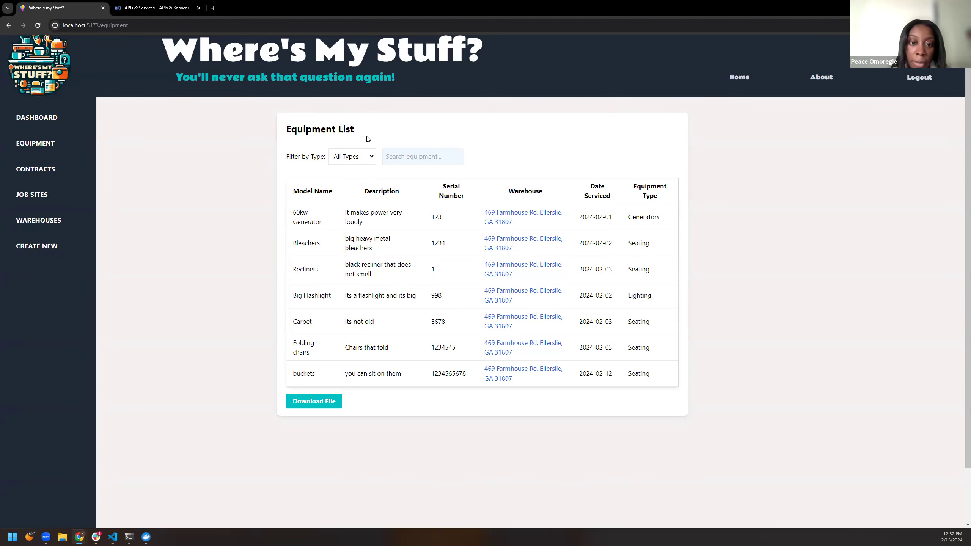
Step: Open the 60kw Generator's detail page from the Equipment List
click(305, 217)
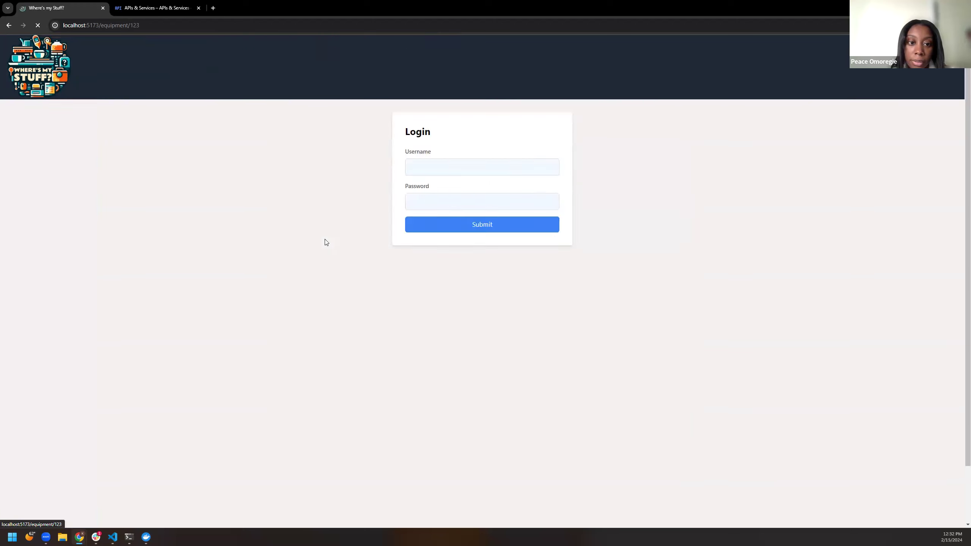